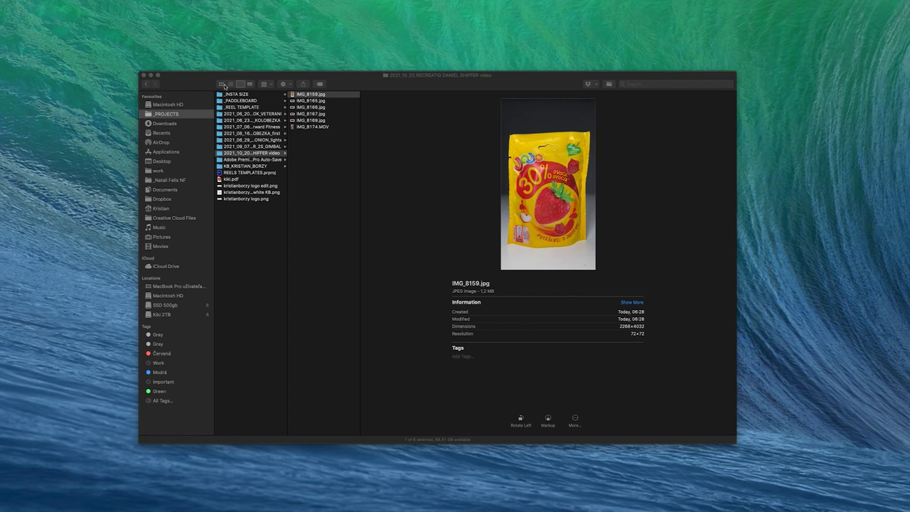
Step: Show the project folder as thumbnails and search Pexels stock videos for 'garden'
click(224, 85)
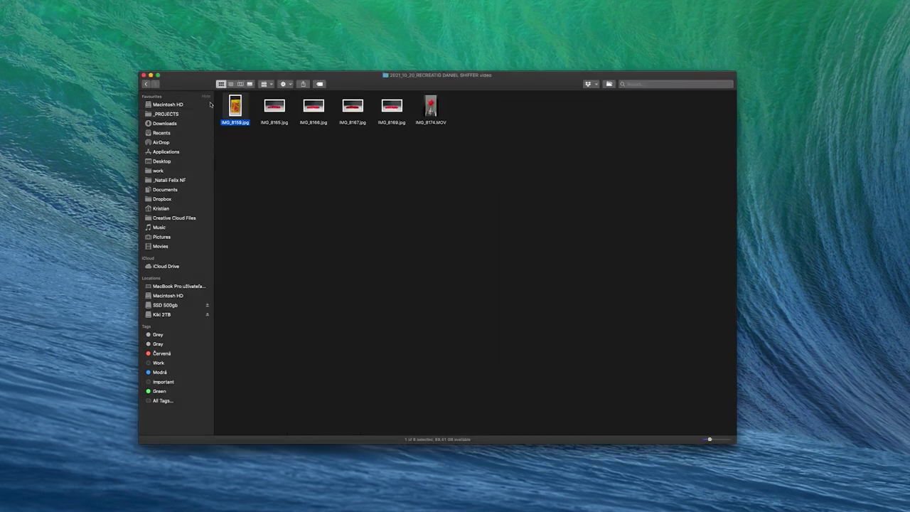
click(243, 151)
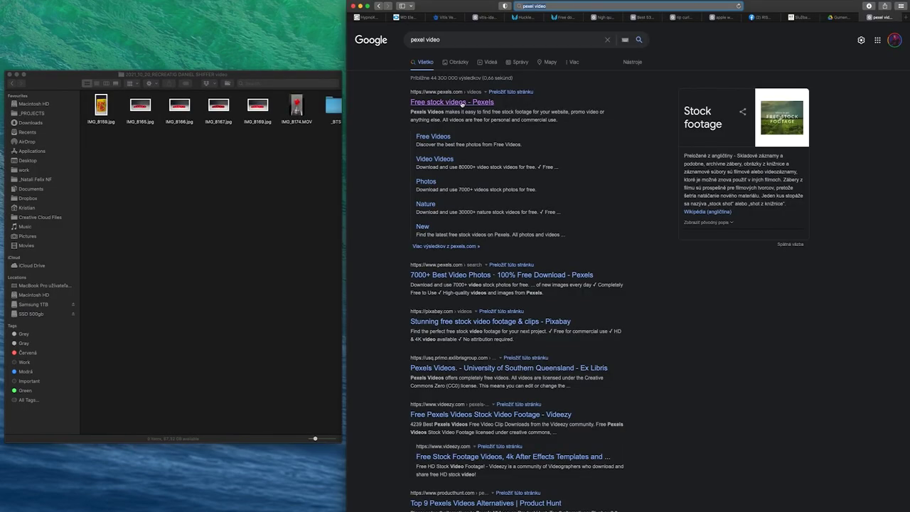
click(463, 104)
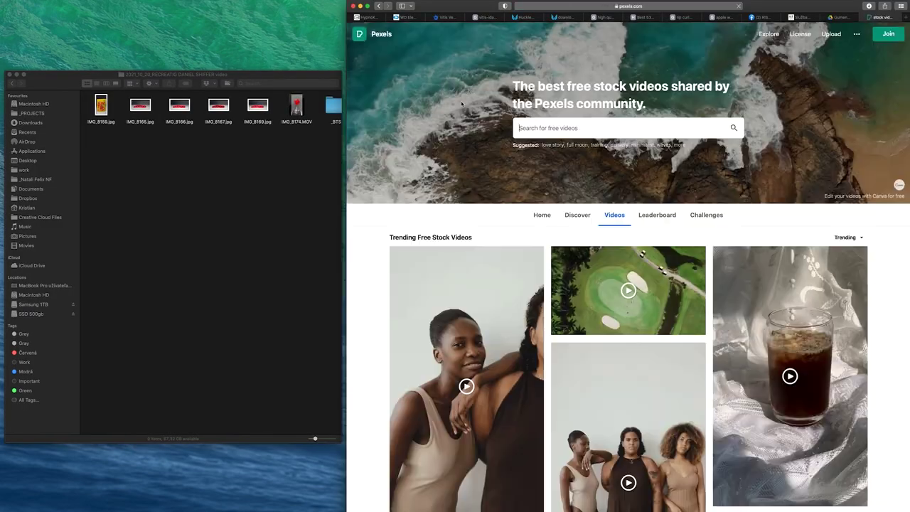
click(555, 130)
text(garden)
key(Return)
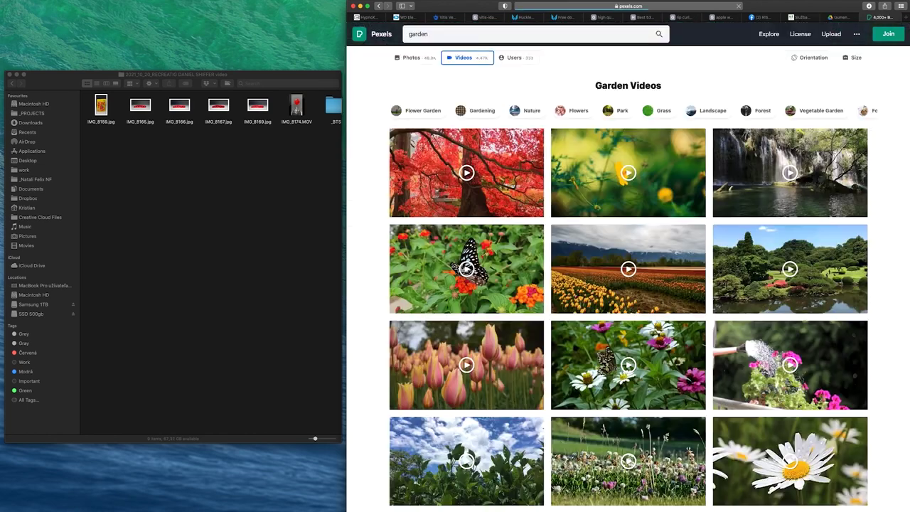
Step: Browse the garden results and open the green plants video
scroll(579, 306, down, 3)
click(610, 294)
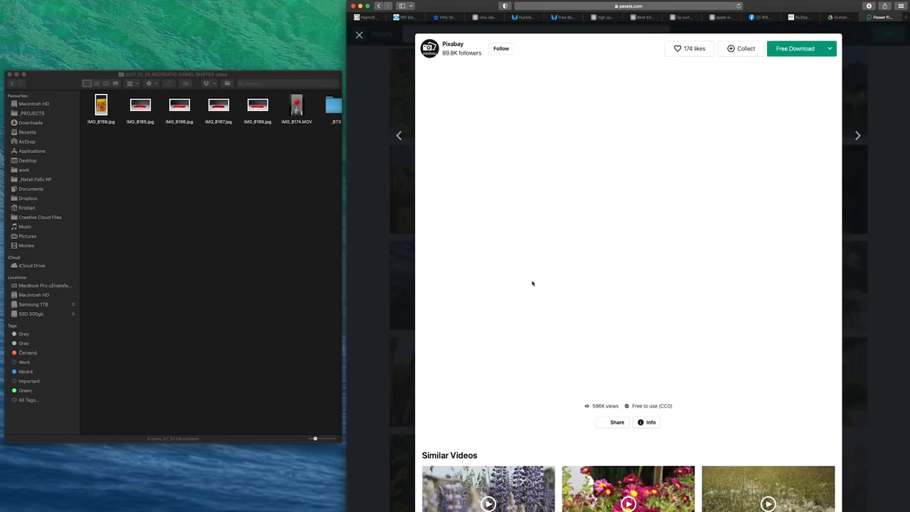
scroll(548, 292, down, 5)
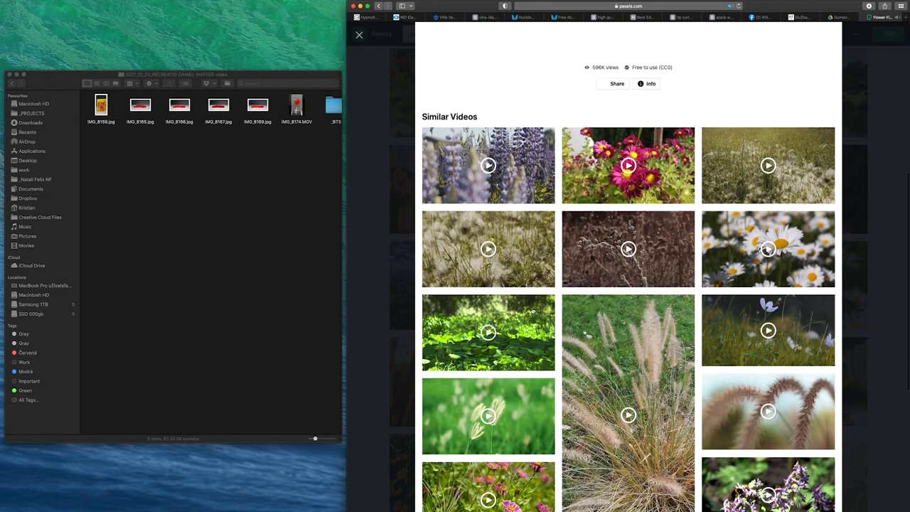
click(531, 311)
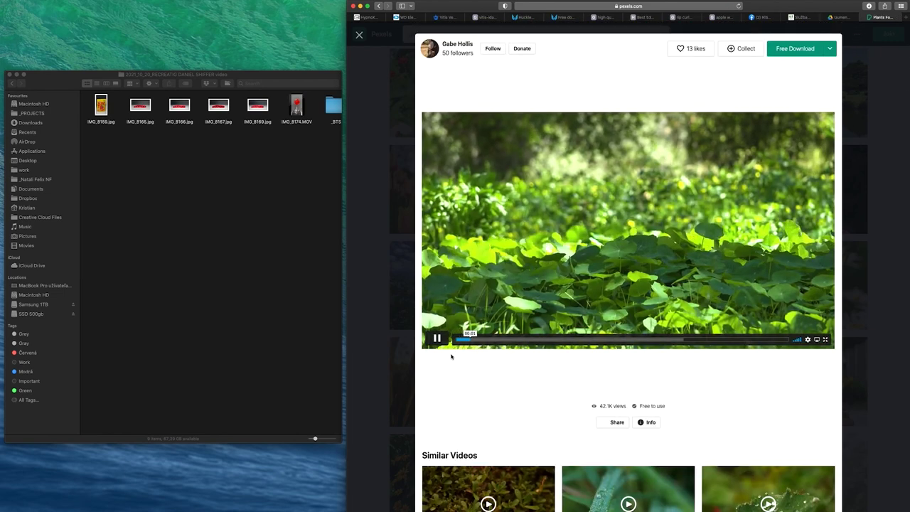
Step: Download the green plants video and move it into the project folder
click(795, 49)
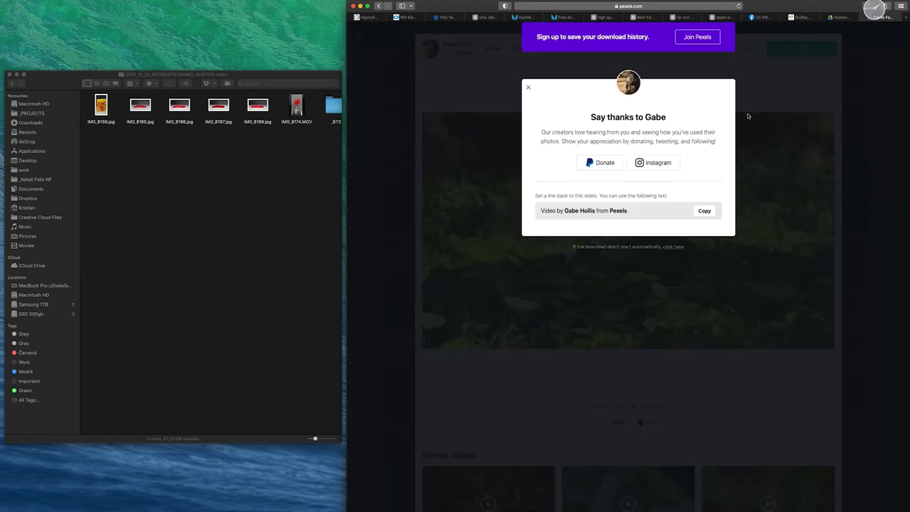
click(869, 6)
drag(815, 34, 190, 196)
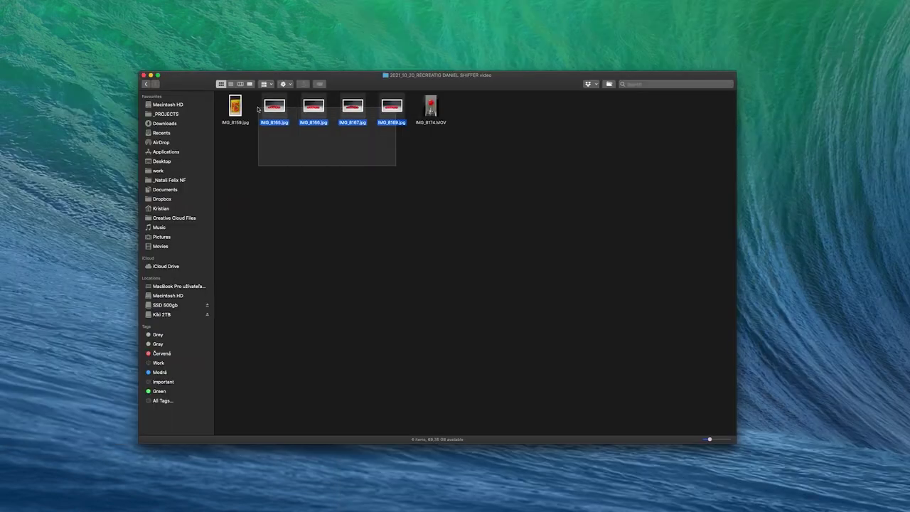
Step: Open the selected candy bag and gummy photos in Photoshop
super+click(235, 107)
right_click(235, 109)
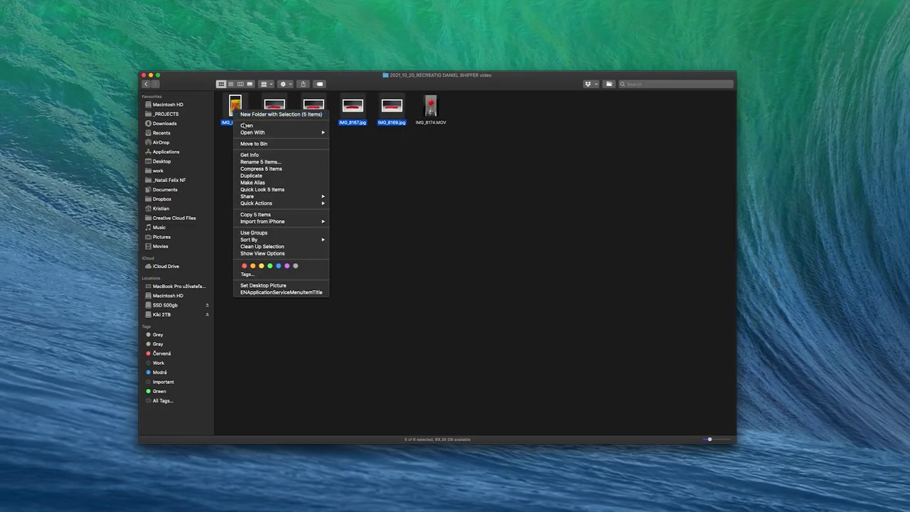
mouse_move(299, 132)
click(372, 160)
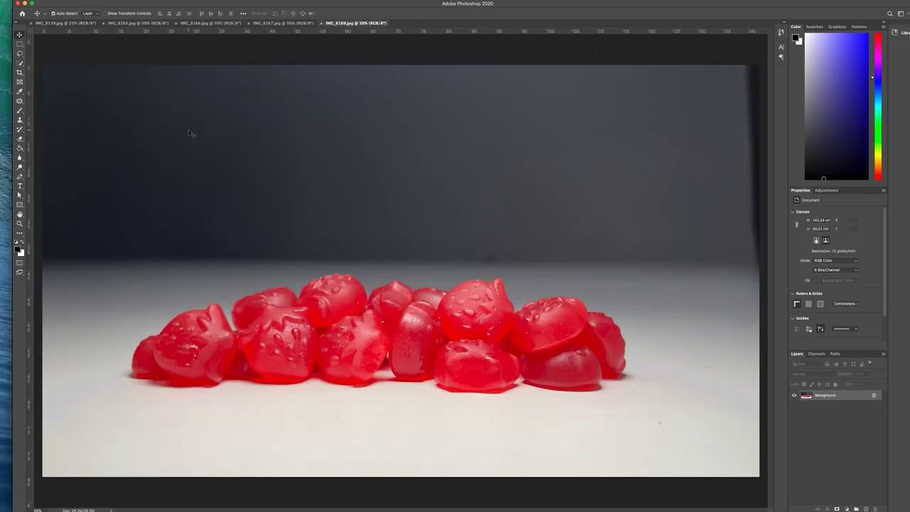
Step: Select the candy bag with Select Subject and add missed edges using Quick Selection
click(64, 23)
click(153, 1)
click(153, 81)
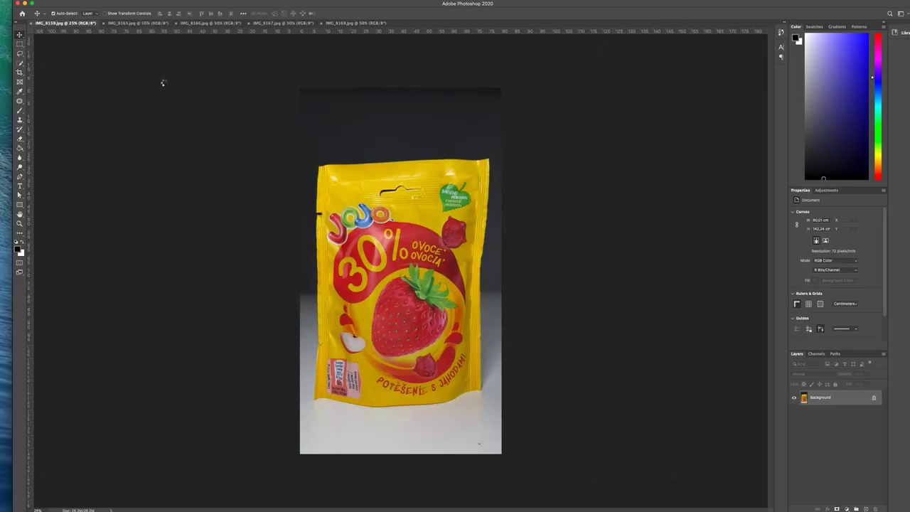
scroll(347, 224, up, 5)
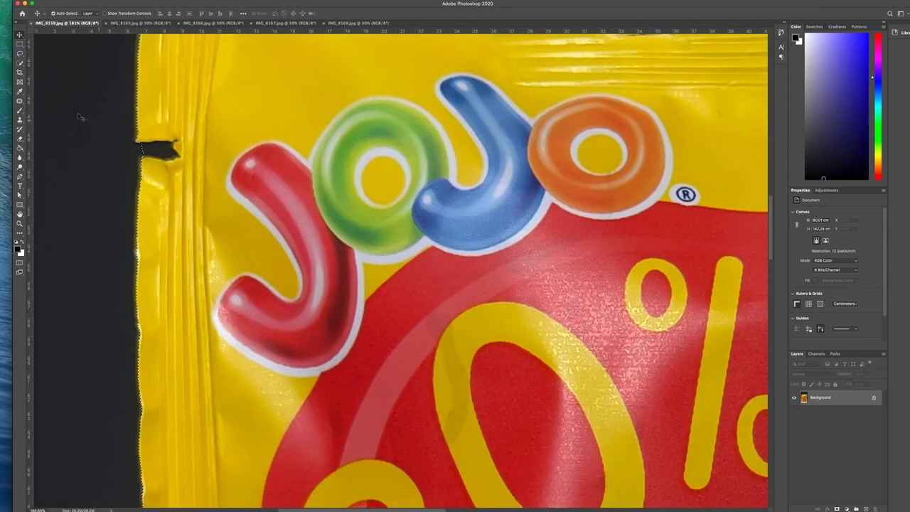
key(w)
scroll(99, 220, down, 5)
scroll(392, 257, up, 3)
scroll(393, 257, down, 3)
scroll(623, 443, down, 3)
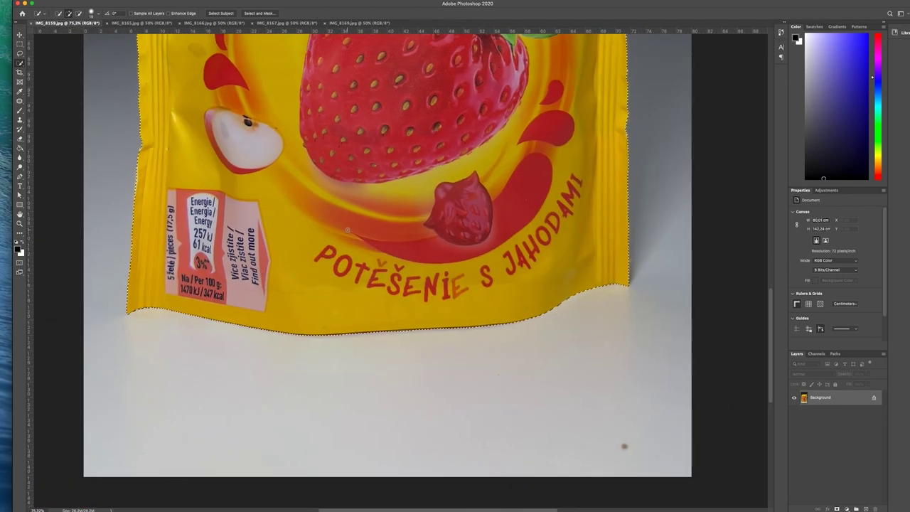
scroll(624, 443, up, 3)
scroll(488, 462, down, 3)
click(345, 259)
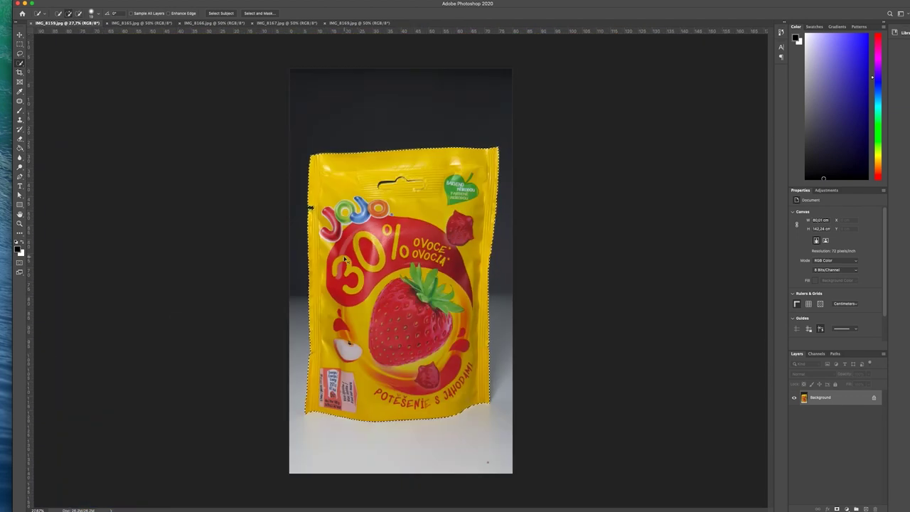
Step: Copy the bag to a new layer, hide the Background, and save it as sweets.png
key(super+j)
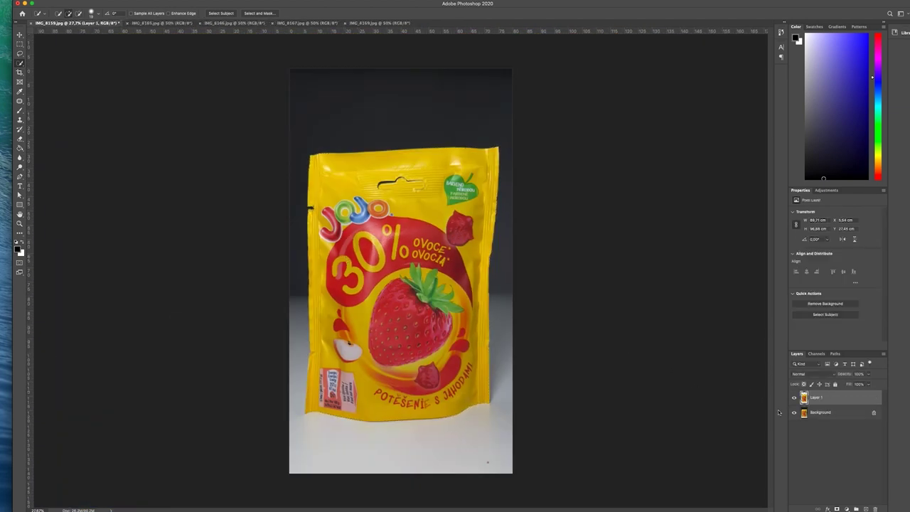
click(794, 412)
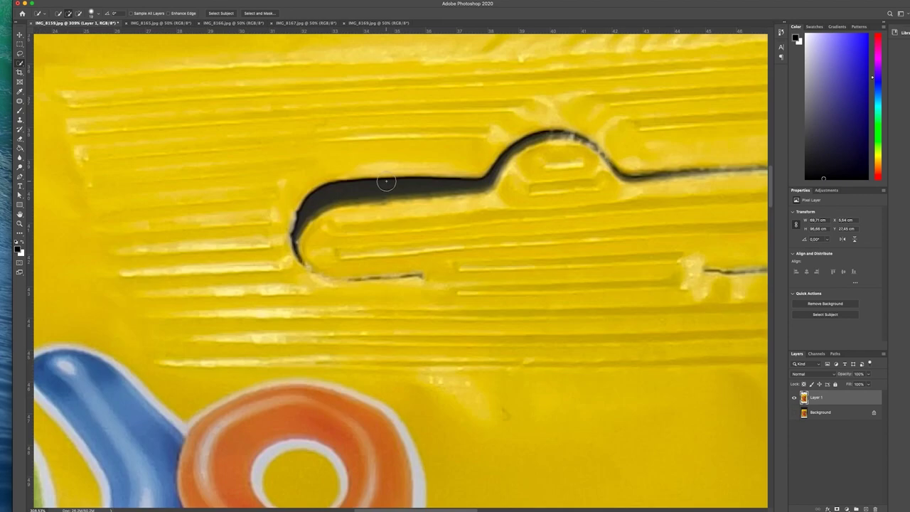
key(p)
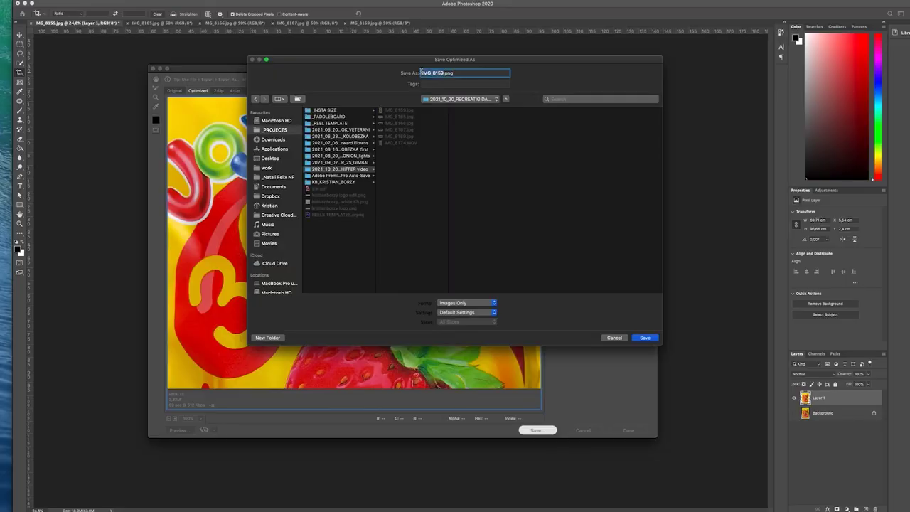
text(ts)
key(Return)
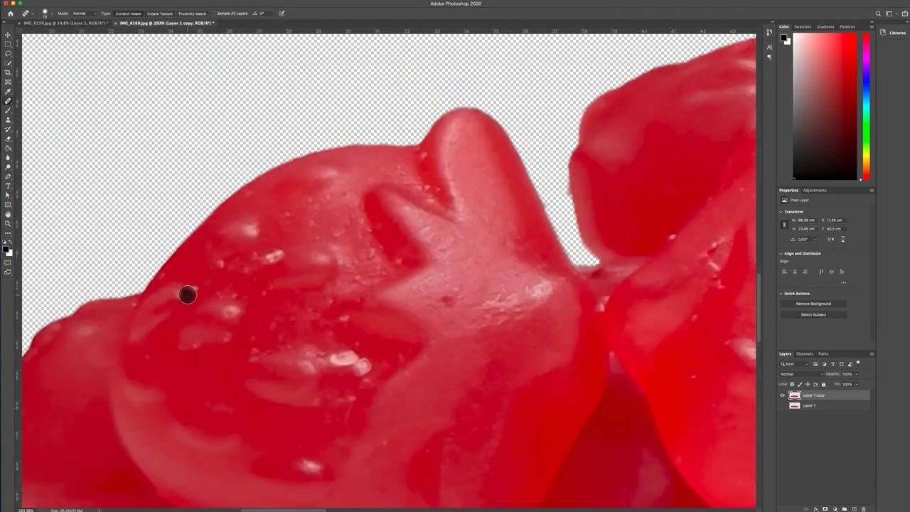
Step: Check the gummies cutout, fit it on screen, and save it as PNG sweets-foreground.png, replacing the old file
scroll(464, 193, right, 15)
scroll(464, 193, down, 5)
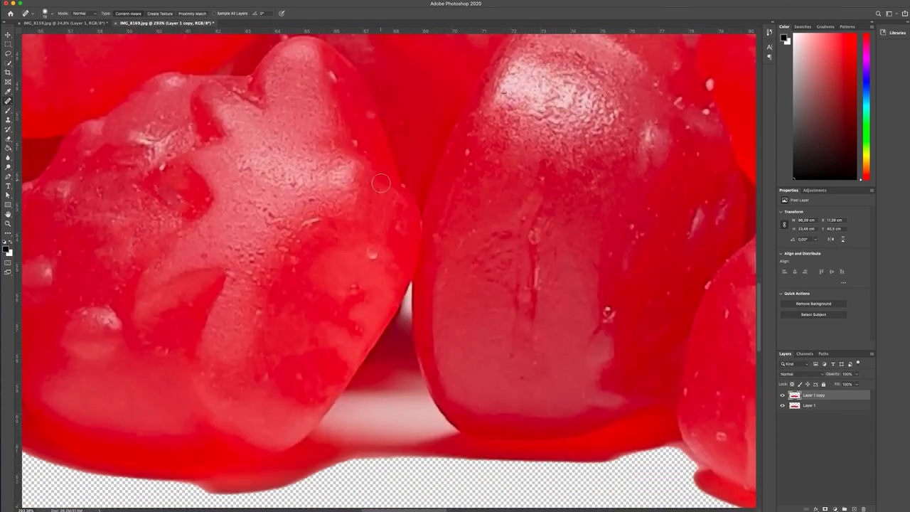
scroll(439, 213, up, 10)
scroll(275, 393, right, 10)
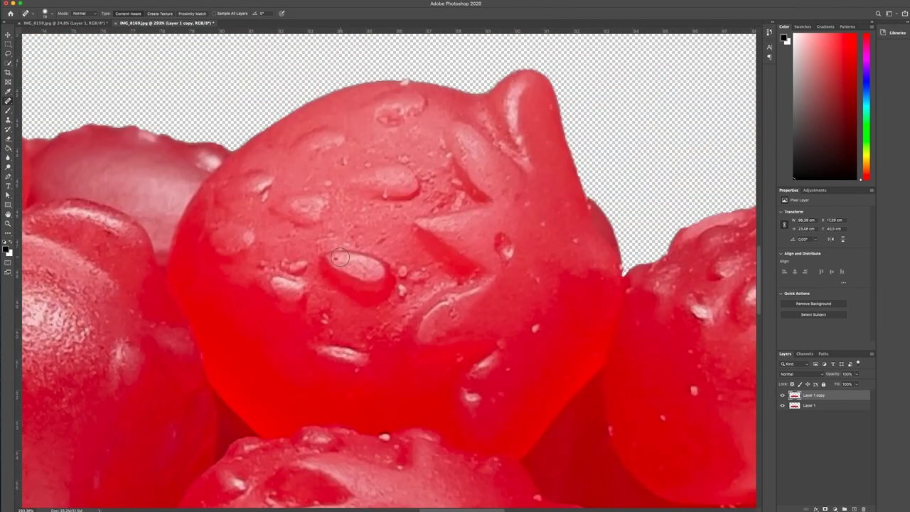
scroll(301, 197, down, 5)
scroll(479, 342, down, 5)
key(super+0)
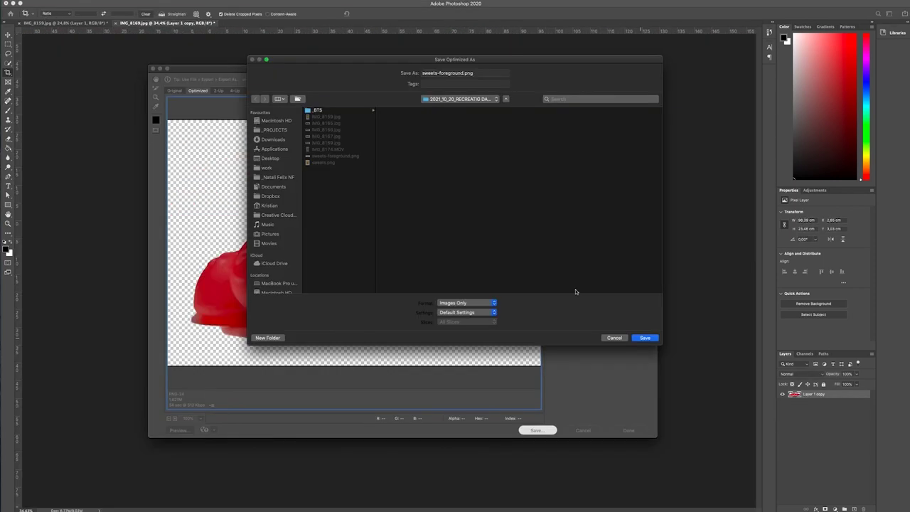
key(Return)
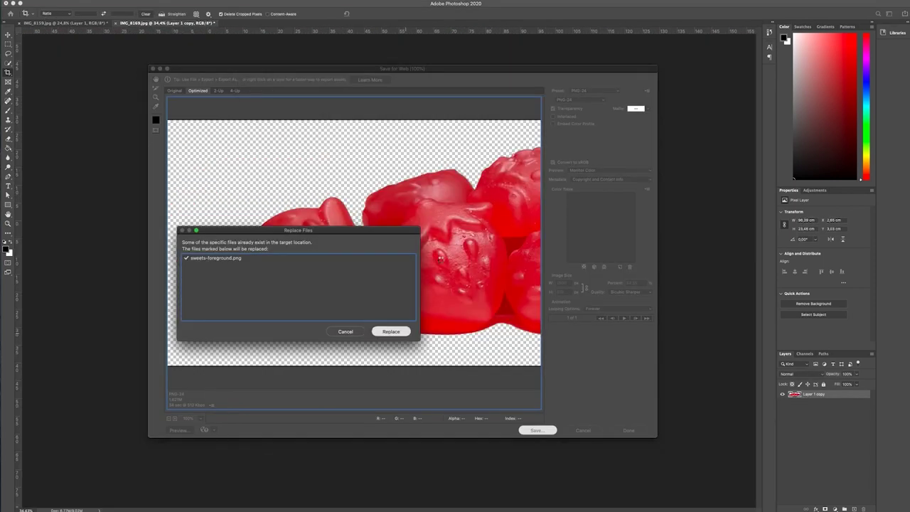
key(Return)
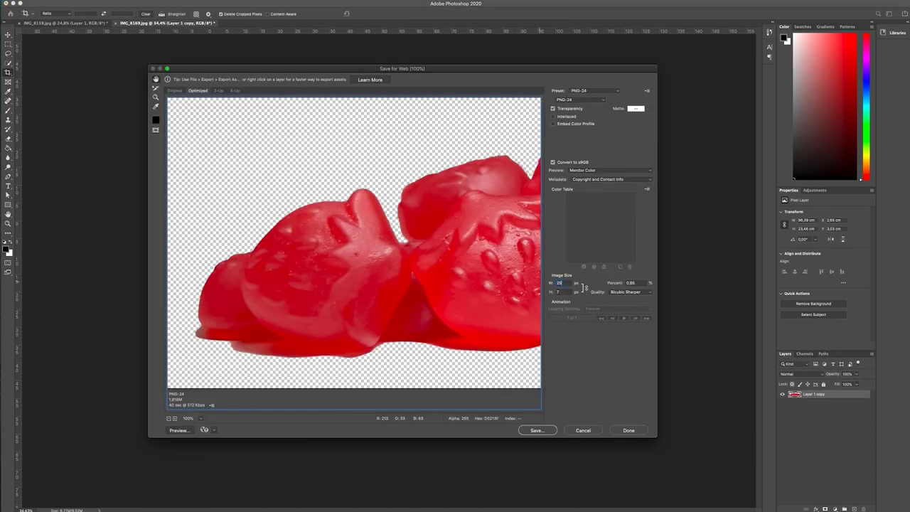
key(Return)
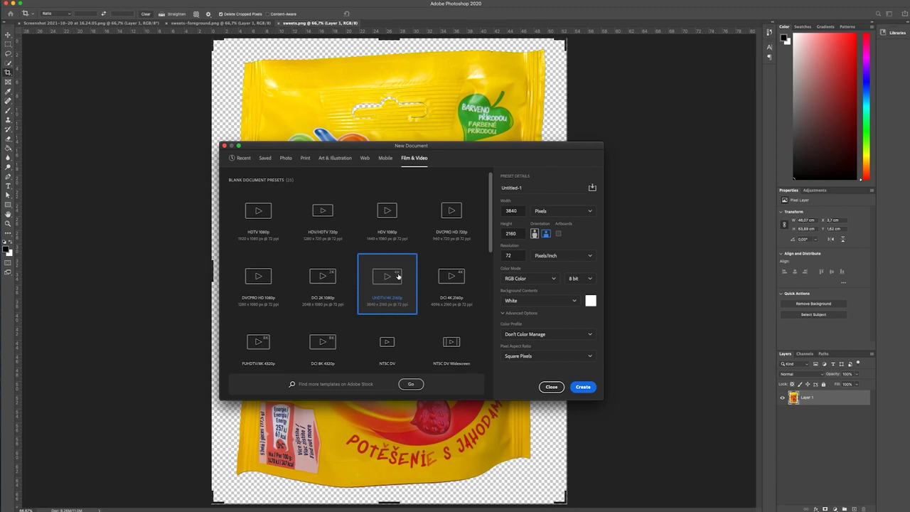
Step: Create a 4K UHD 3840×2160 canvas with a plants video still and the shrunken bag centred
click(583, 387)
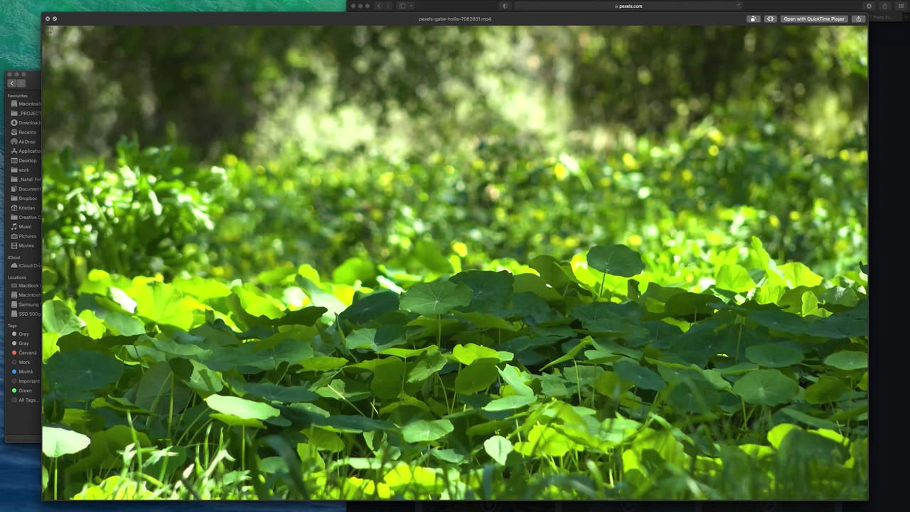
drag(45, 27, 867, 497)
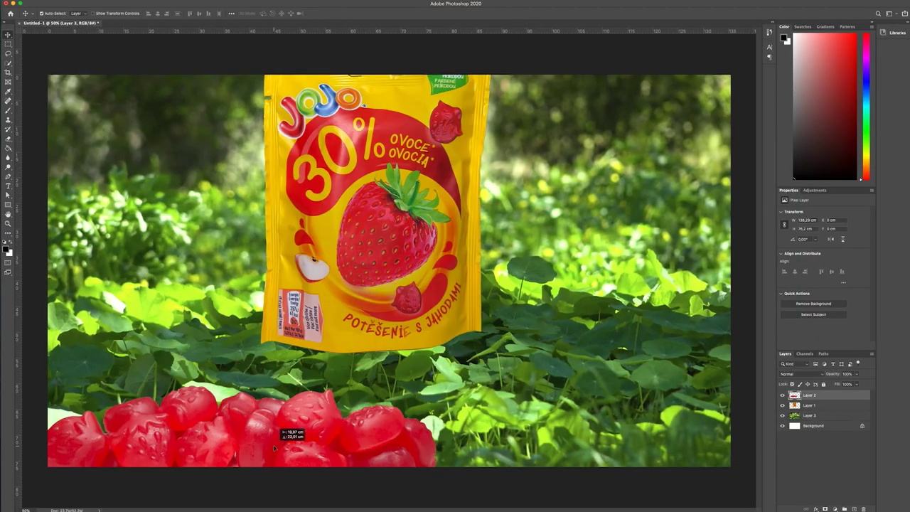
drag(274, 448, 538, 102)
Step: Blur the plants background layer and spread duplicated gummies along the bottom
click(809, 415)
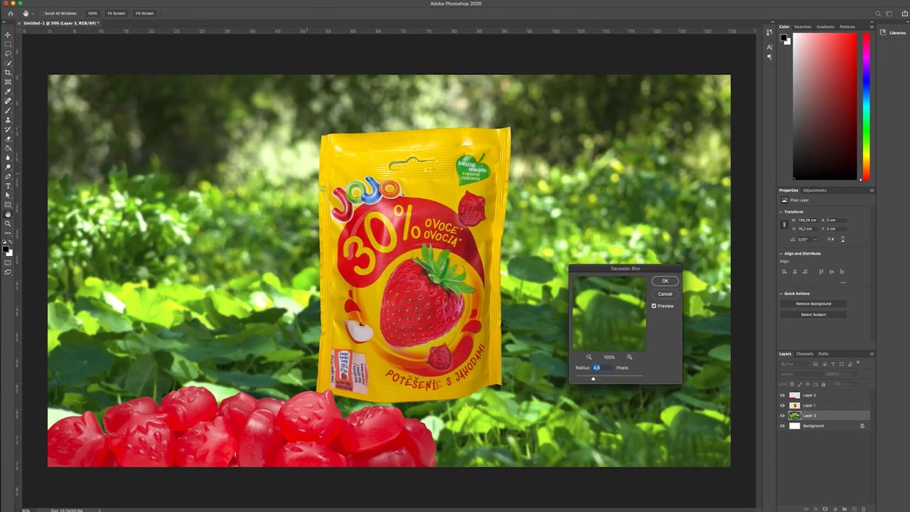
click(665, 281)
key(v)
drag(284, 427, 402, 387)
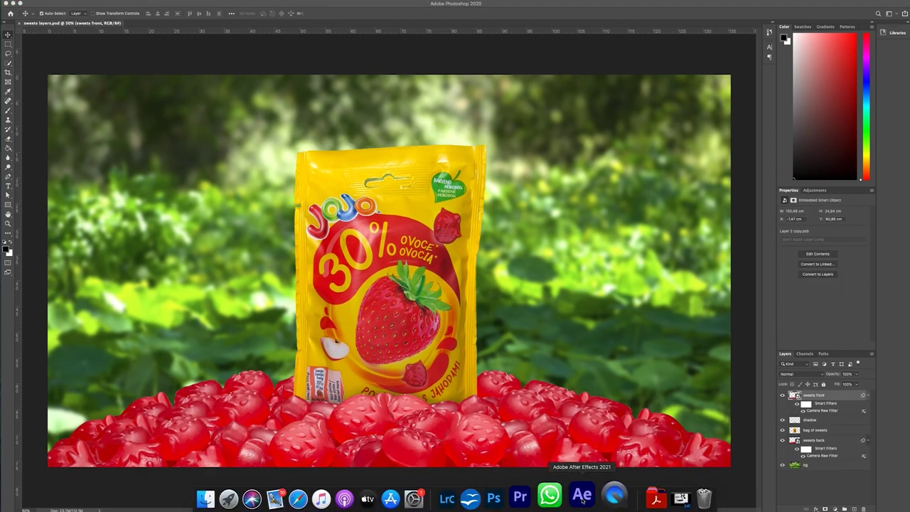
Step: Import sweets layers.psd into After Effects as a Composition - Retain Layer Sizes
click(582, 493)
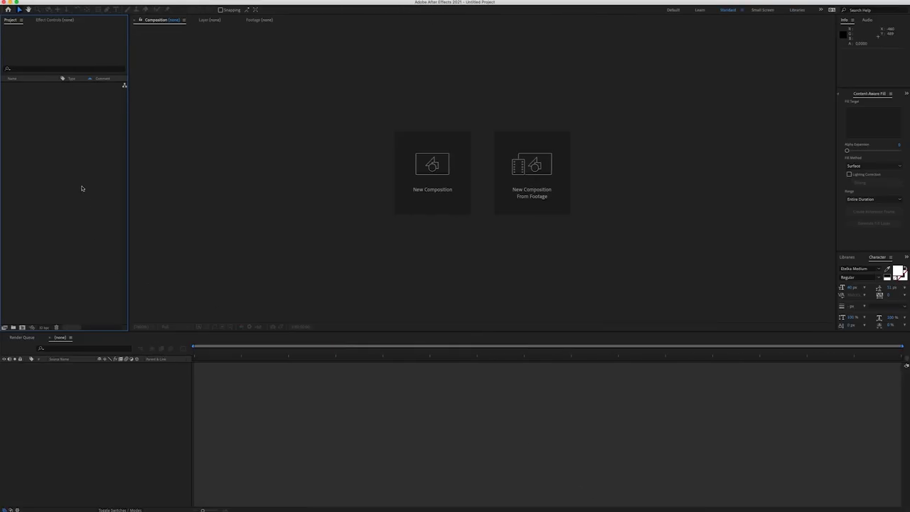
double_click(49, 152)
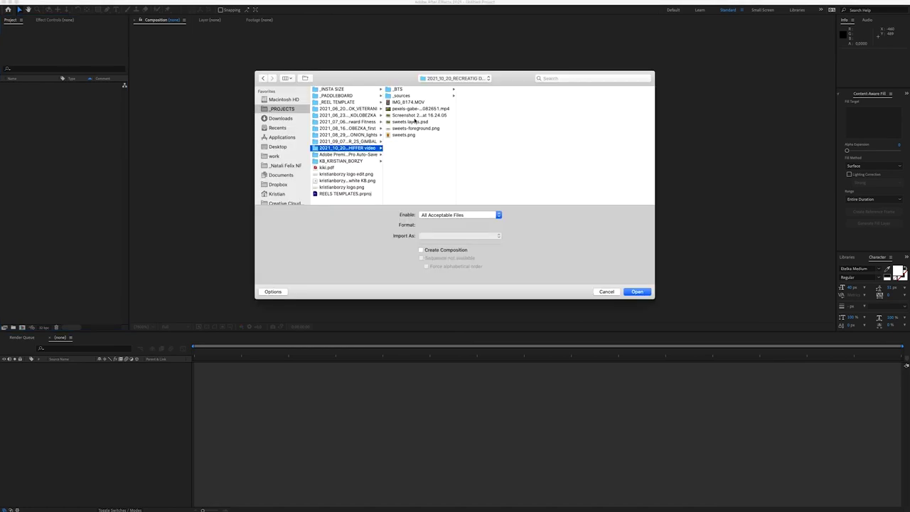
click(411, 122)
click(460, 235)
click(459, 253)
click(638, 292)
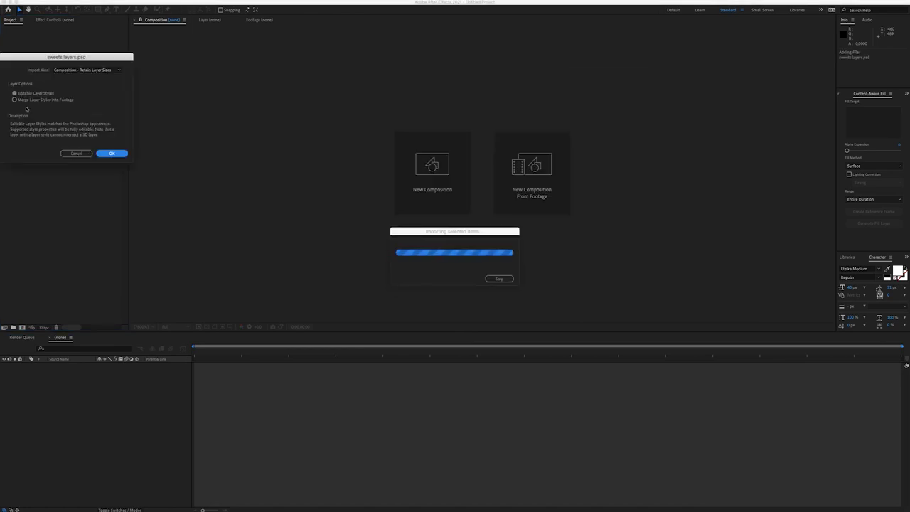
click(112, 153)
Step: Import the IMG_8174.MOV gummy clip and the Pexels background video
double_click(61, 166)
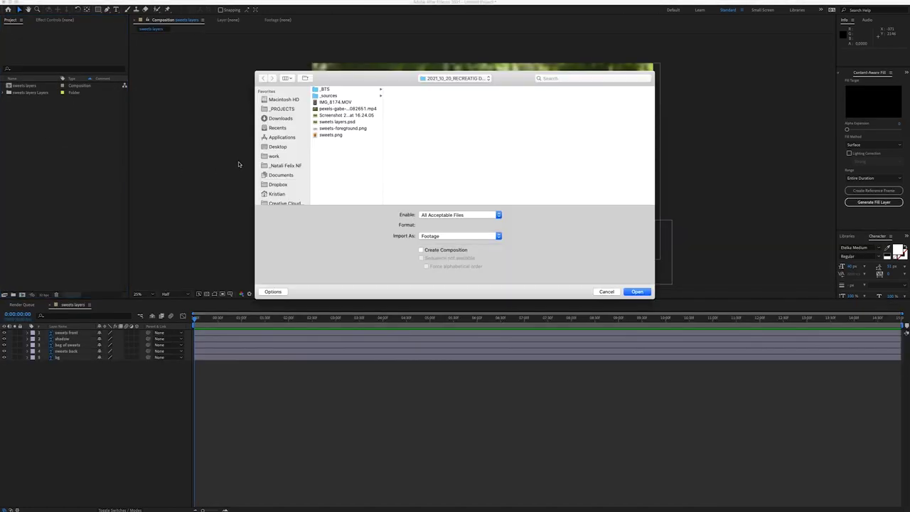
click(339, 104)
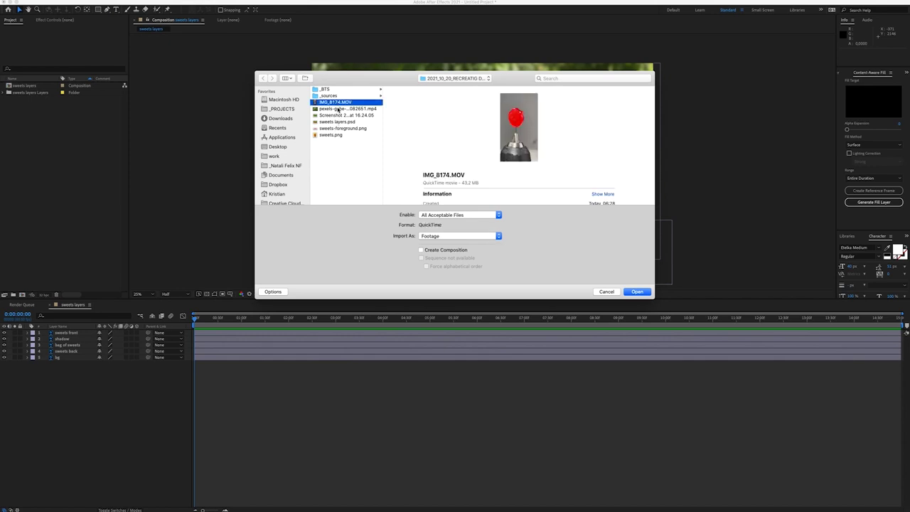
shift+click(338, 108)
click(633, 293)
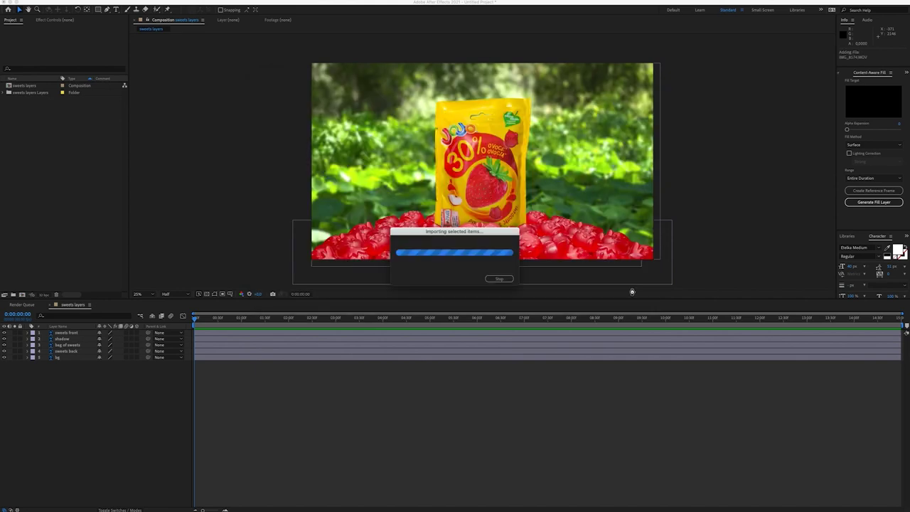
Step: Replace the still bg layer with the Pexels video and give it Gaussian Blur about 5.2
drag(35, 93, 73, 359)
click(71, 365)
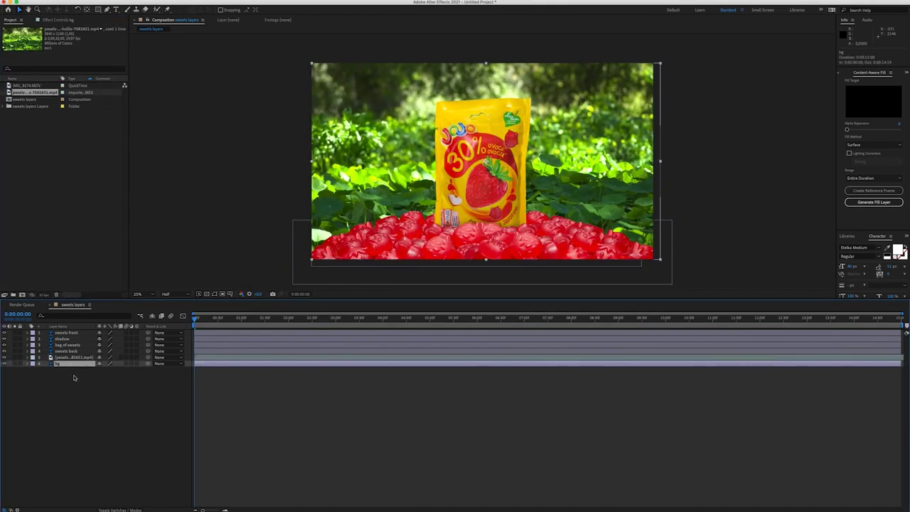
key(Delete)
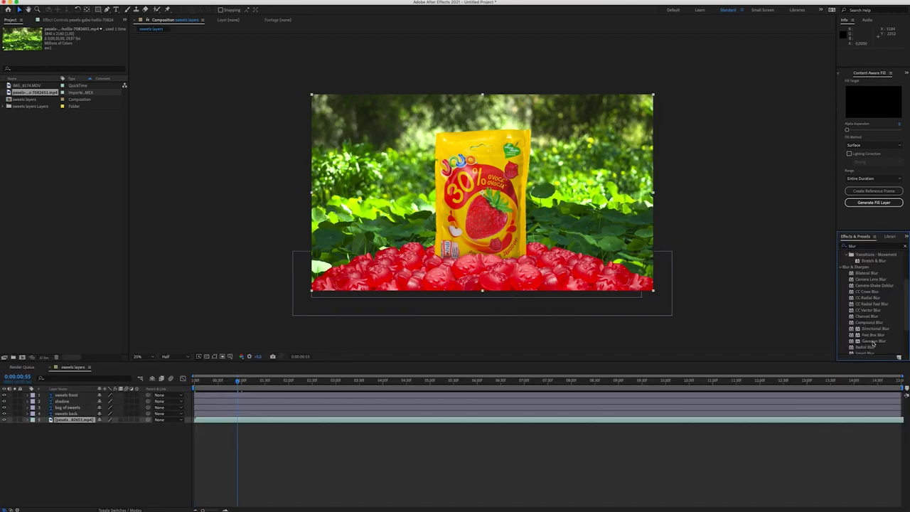
drag(873, 342, 628, 227)
drag(73, 44, 90, 44)
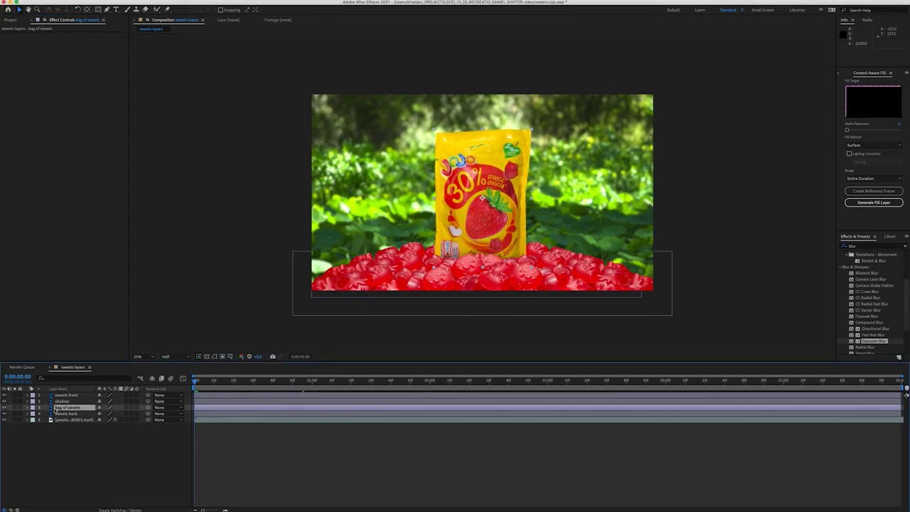
Step: Keyframe the bag's Position and Rotation to start tilted above the frame and land at frame 5
key(p)
key(shift+r)
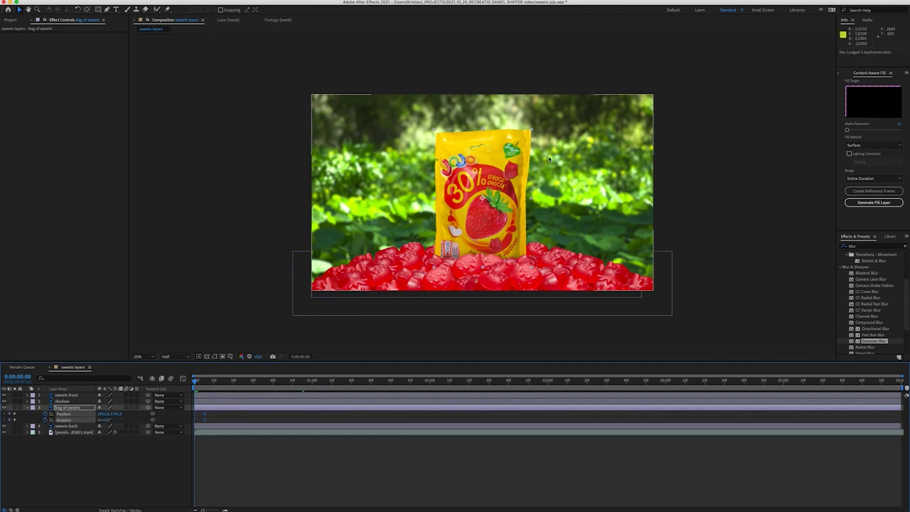
mouse_move(116, 413)
mouse_down()
mouse_move(85, 413)
mouse_move(111, 419)
mouse_up()
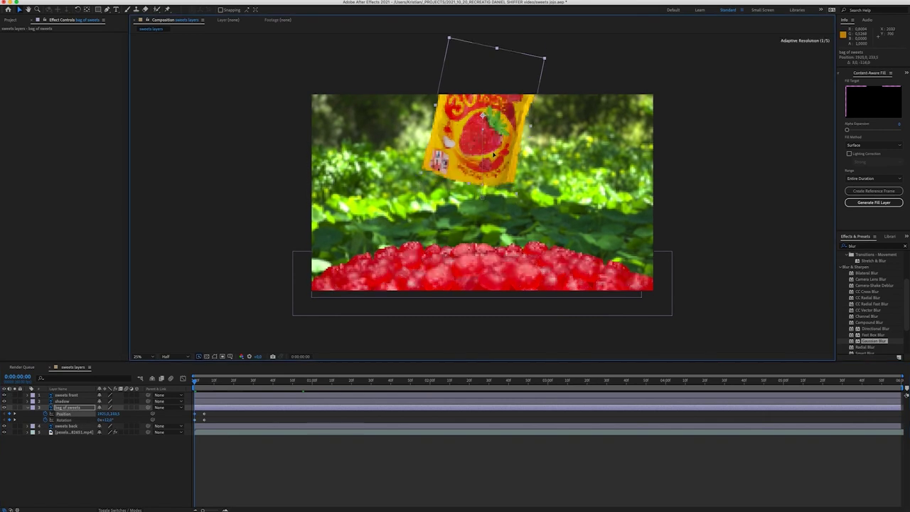
key(k)
Step: Show the shadow layer's Position, then step through and play back the bag drop
key(ctrl+Up)
key(p)
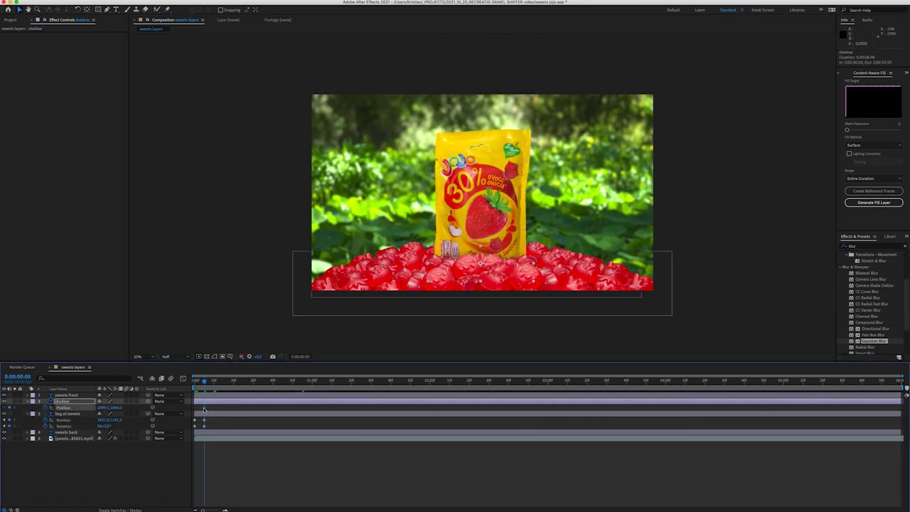
drag(205, 382, 194, 384)
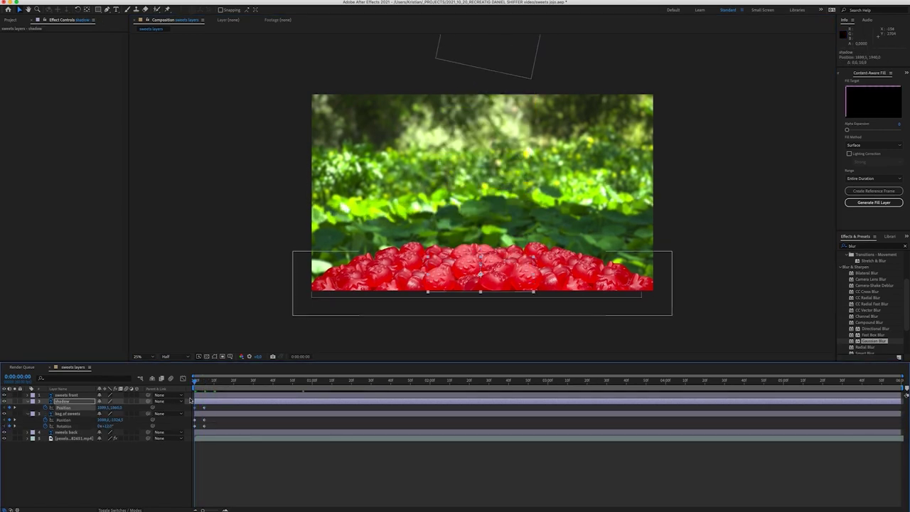
key(Page_Down)
key(Page_Down)
key(Page_Down)
key(Page_Up)
key(space)
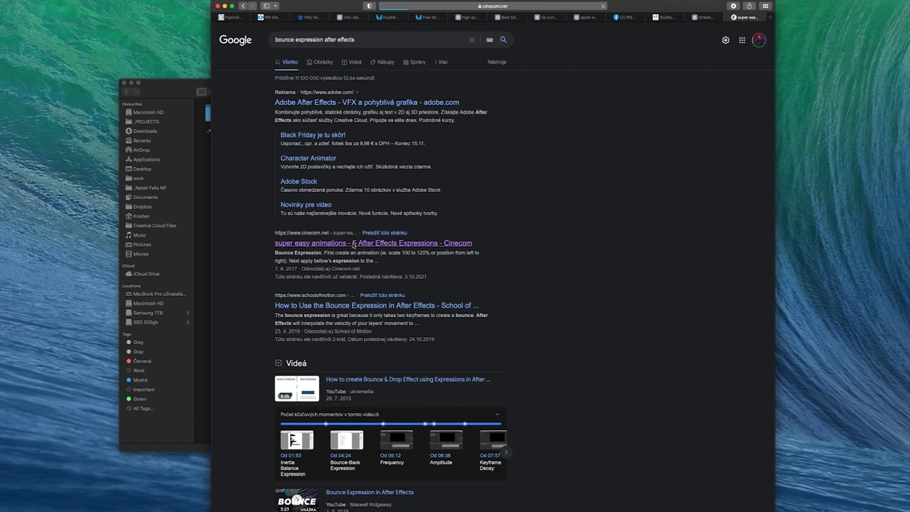
Step: Open Cinecom's 'Super Easy Animations' article and select its full Bounce Expression code
click(354, 243)
scroll(358, 277, down, 3)
scroll(358, 277, down, 5)
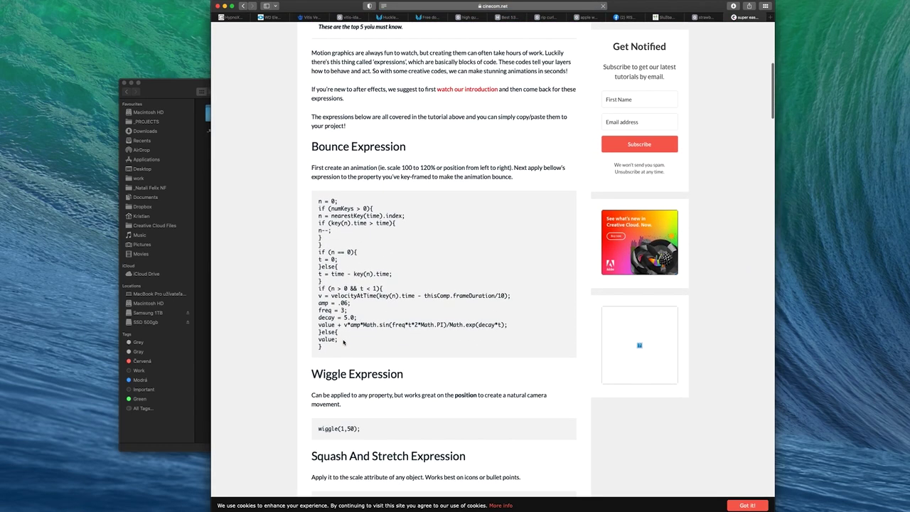
drag(338, 347, 301, 197)
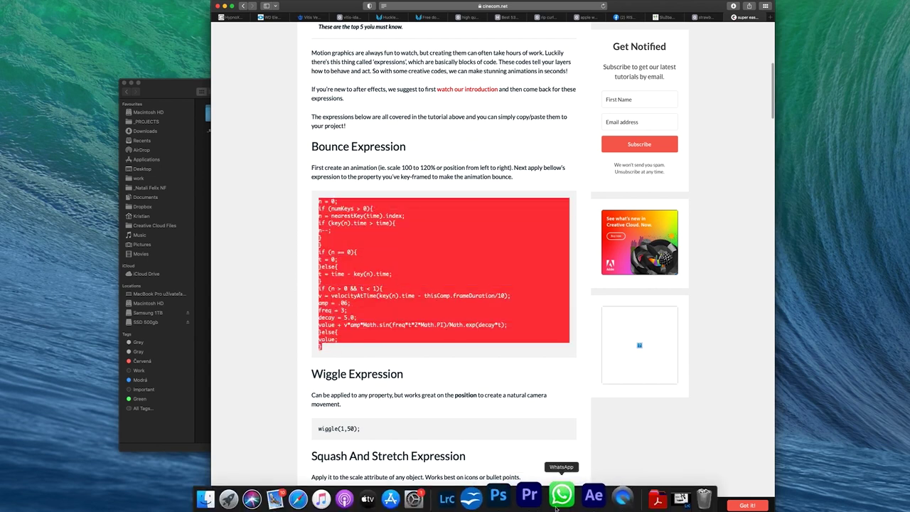
Step: Paste the bounce expression onto the bag's Position and preview it bouncing into place
click(583, 496)
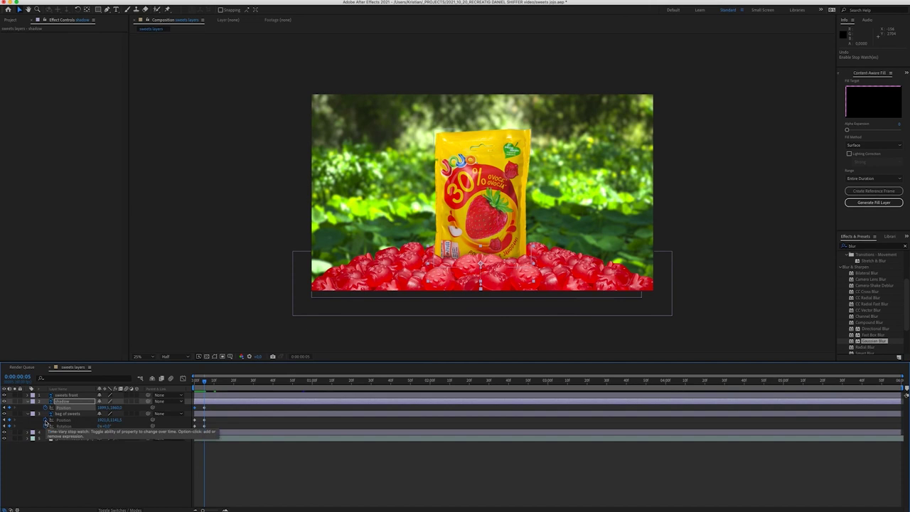
alt+click(46, 421)
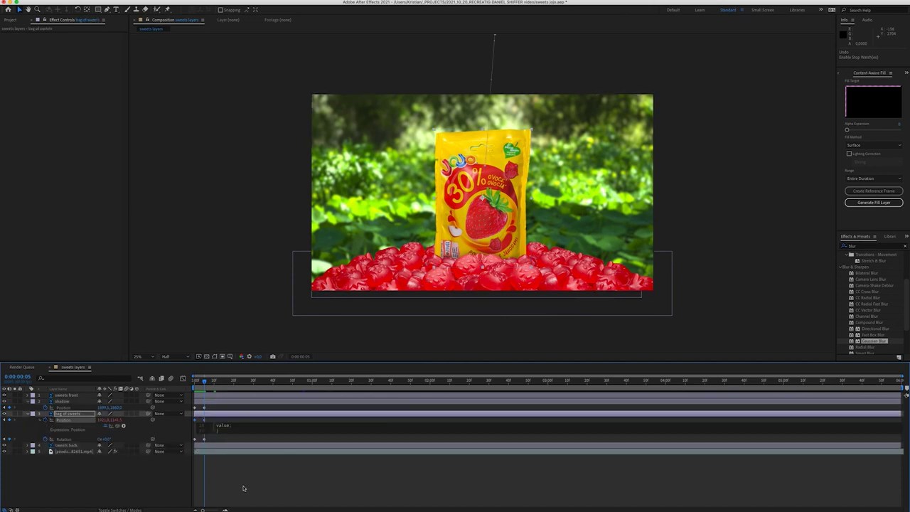
key(super+v)
drag(210, 382, 178, 382)
key(space)
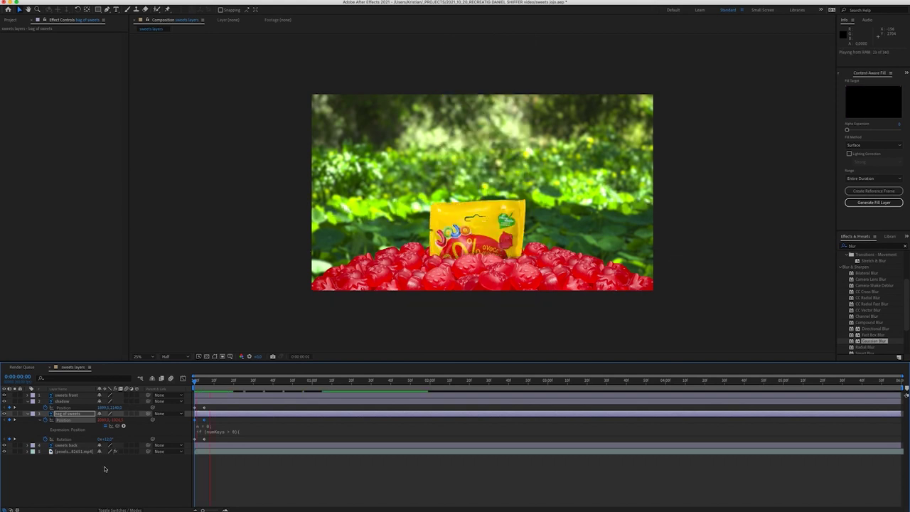
click(217, 431)
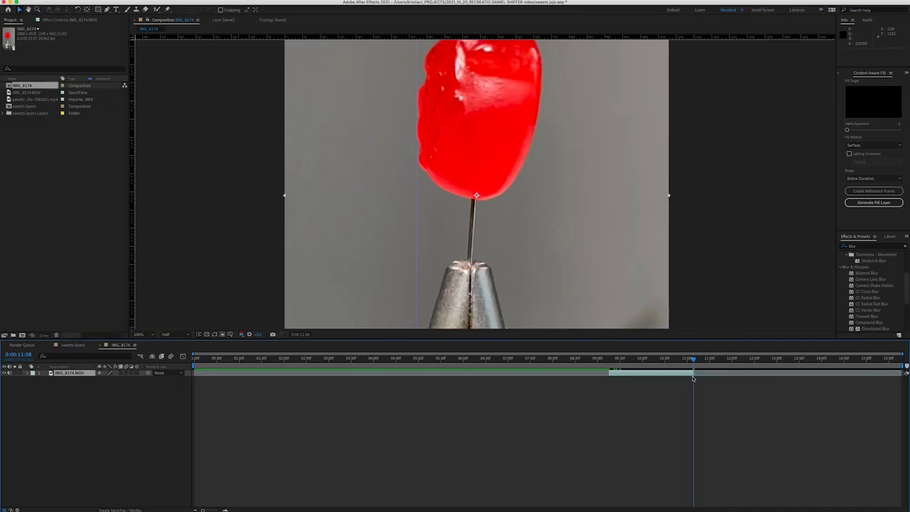
Step: Trim the comp to the work area, Roto Brush the gummy, freeze it and raise Feather
right_click(490, 373)
click(506, 390)
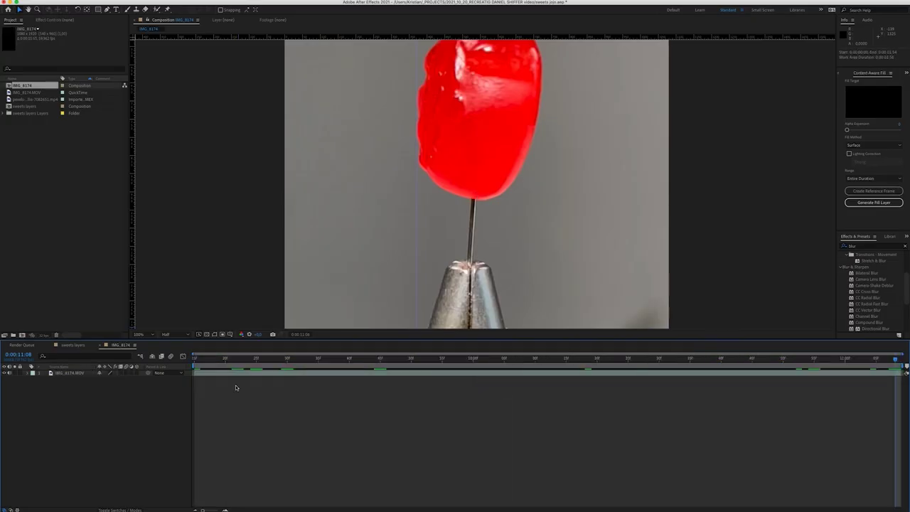
double_click(238, 373)
mouse_move(493, 135)
mouse_down()
mouse_move(500, 95)
mouse_move(482, 72)
mouse_up()
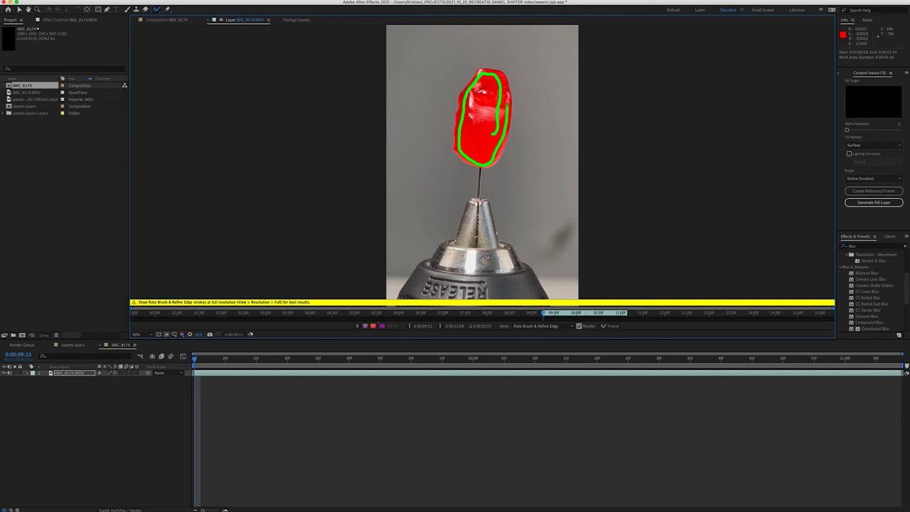
click(610, 326)
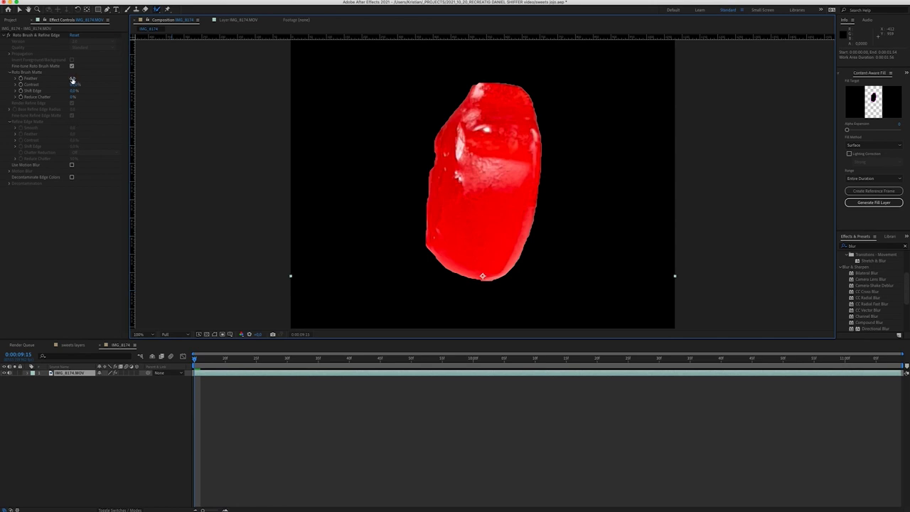
drag(72, 80, 95, 77)
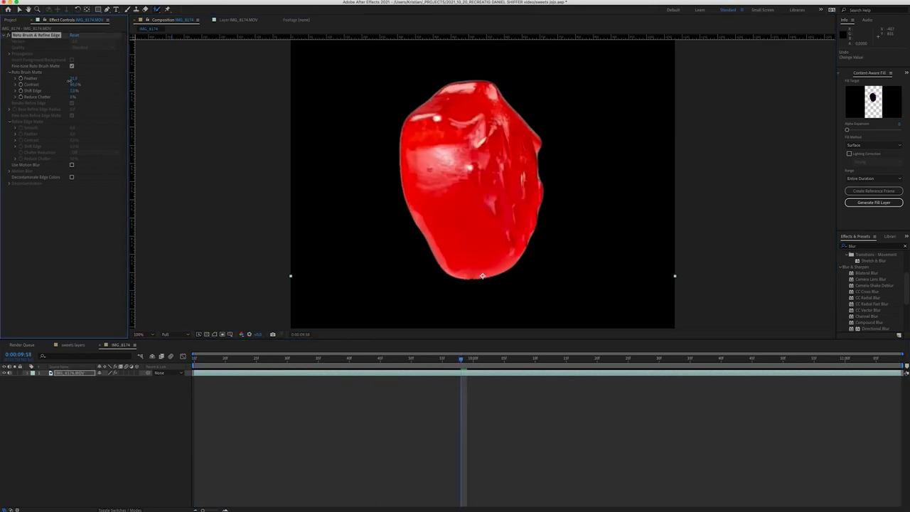
key(space)
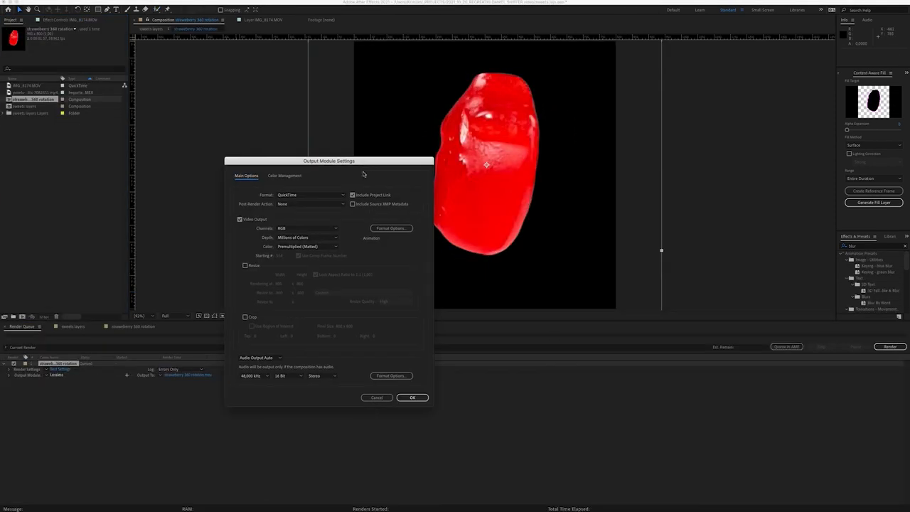
Step: Render the gummy cutout with Output Module channels set to RGB + Alpha
click(306, 228)
click(297, 225)
click(259, 357)
click(260, 374)
click(412, 398)
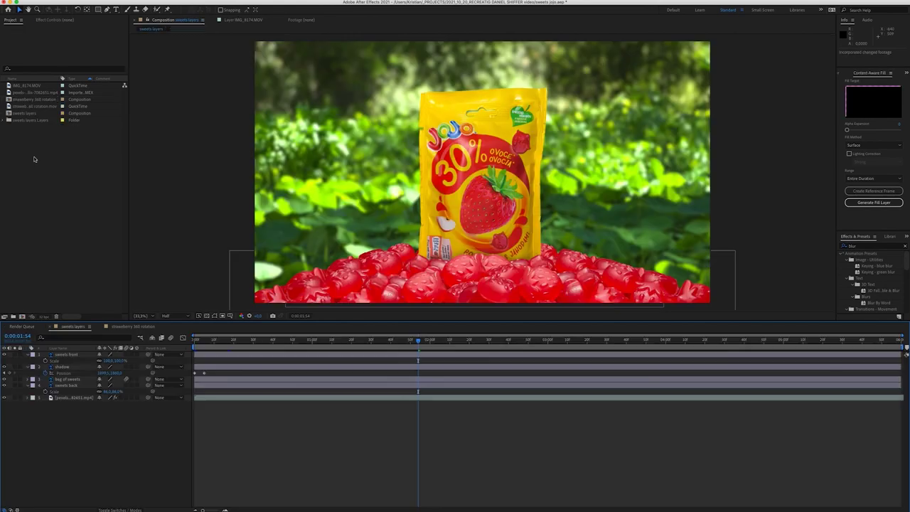
Step: Import the strawberry 360 rotation movie and add it as a layer in the comp
right_click(34, 159)
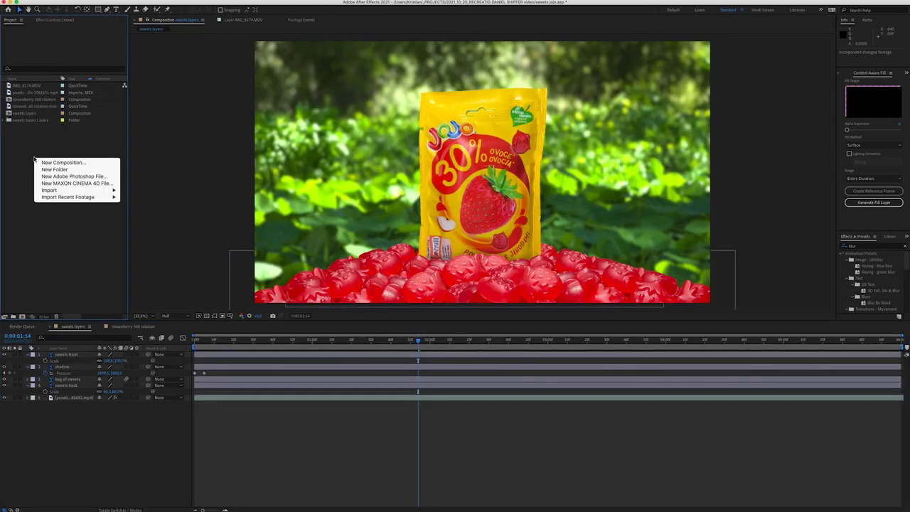
mouse_move(53, 191)
click(135, 191)
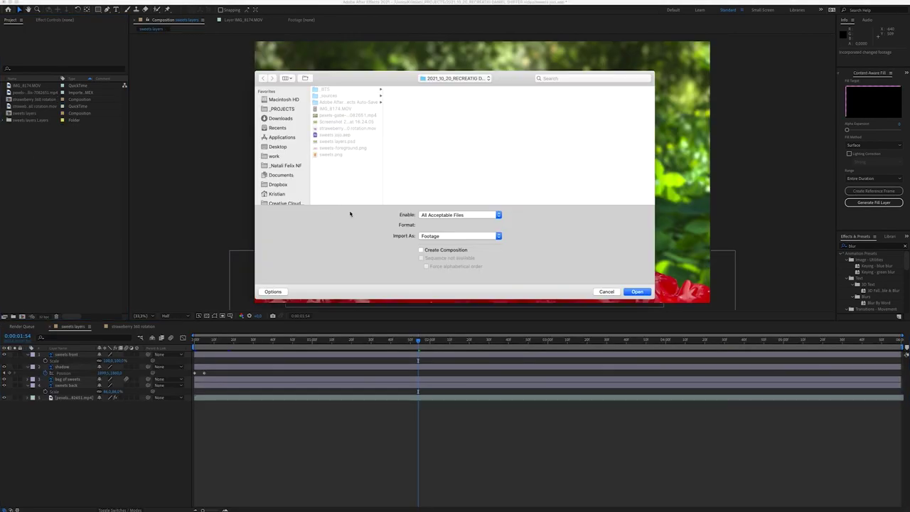
double_click(341, 128)
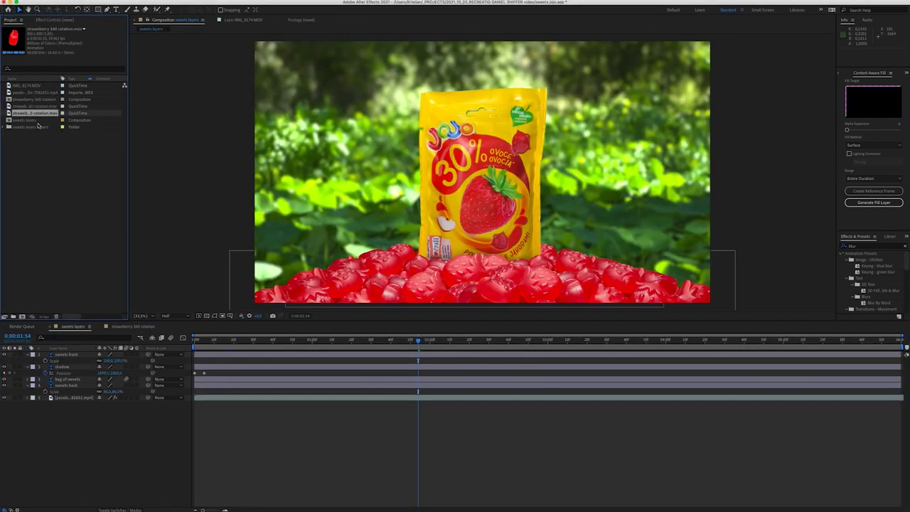
drag(88, 354, 89, 355)
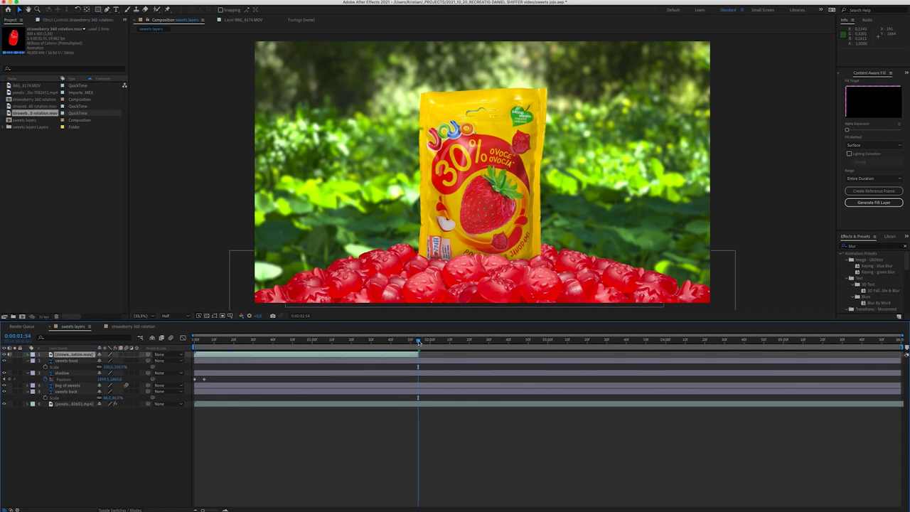
Step: Chain four copies of the strawberry clip end to end and pre-compose them as 4x rotation strawberry
key(ctrl+shift+d)
drag(418, 341, 877, 354)
key(space)
key(ctrl+d)
key(ctrl+d)
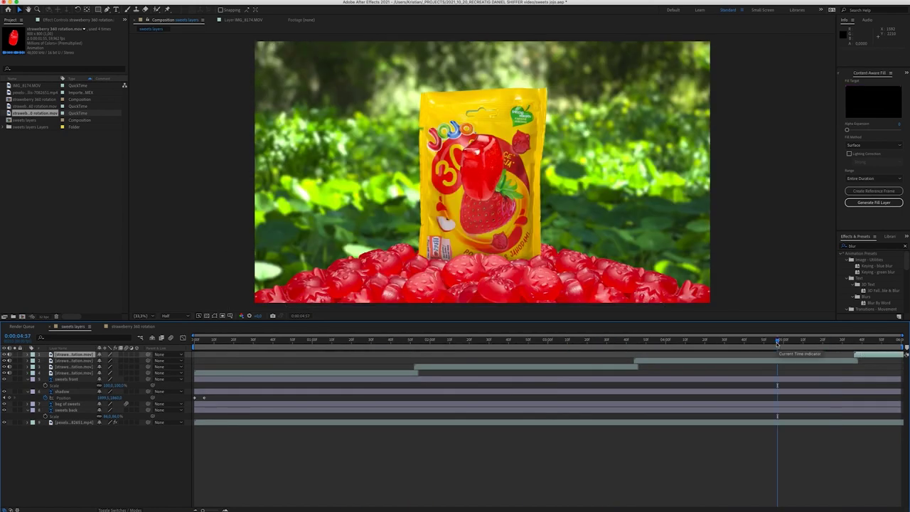
key(ctrl+shift+c)
key(Return)
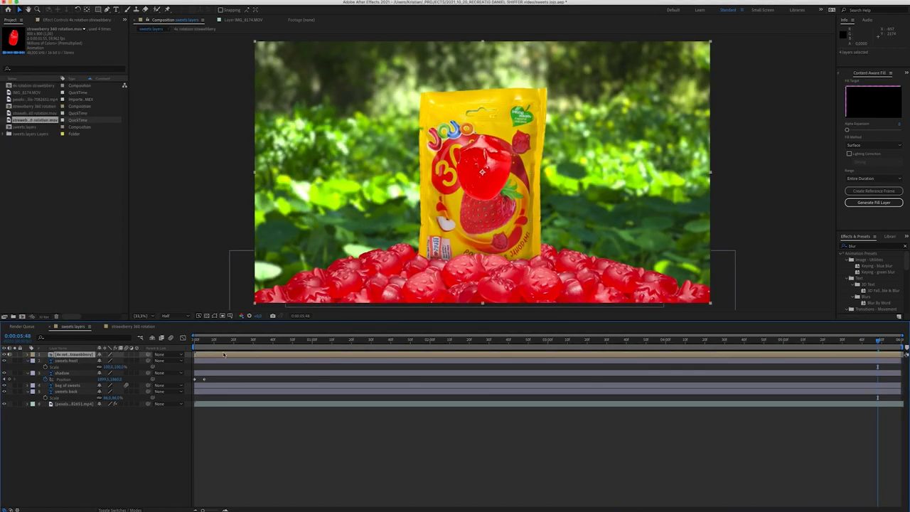
Step: Time-stretch the strawberry precomp to 50% so it plays at double speed
right_click(370, 356)
mouse_move(388, 358)
click(483, 374)
key(Return)
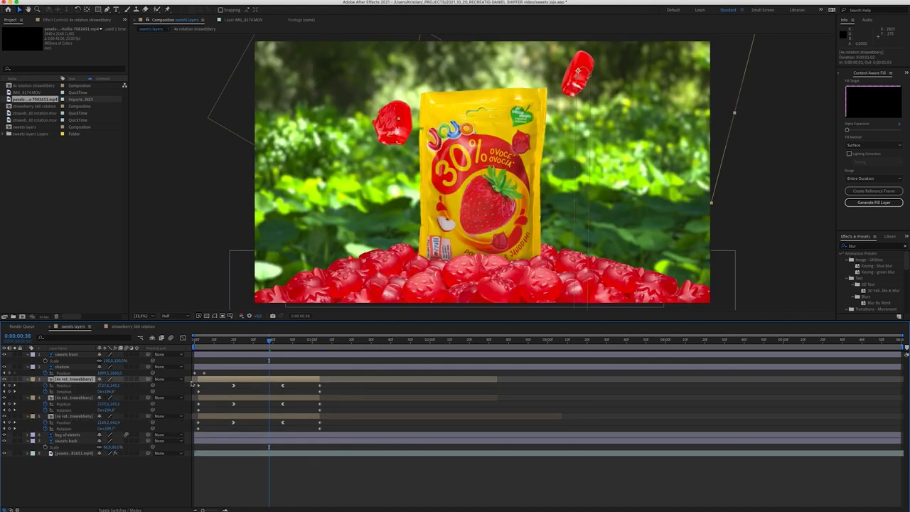
Step: Duplicate the strawberry precomp into more copies, previewing the bag animation between duplicates
key(ctrl+d)
key(space)
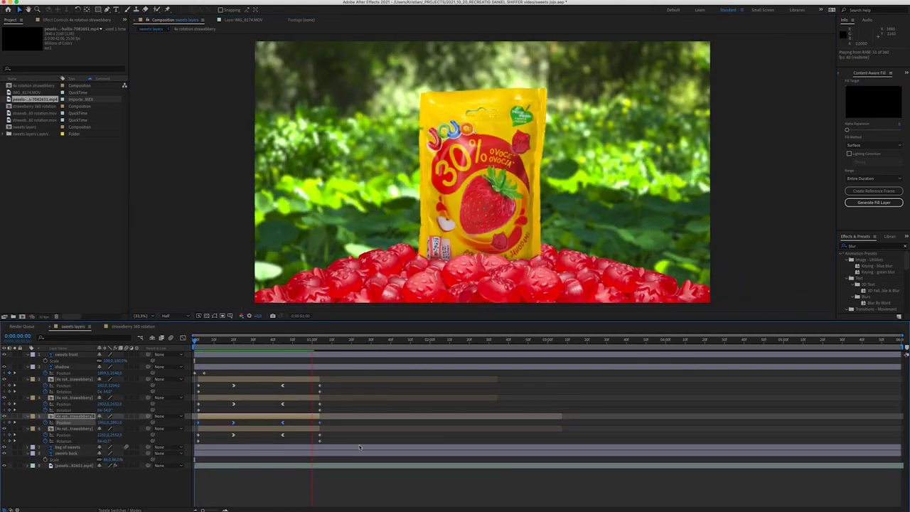
key(ctrl+d)
key(space)
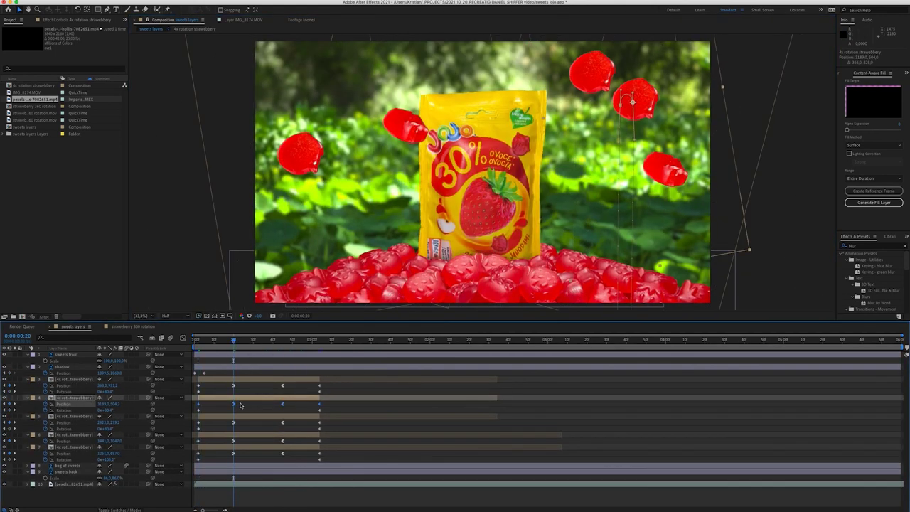
key(ctrl+Up)
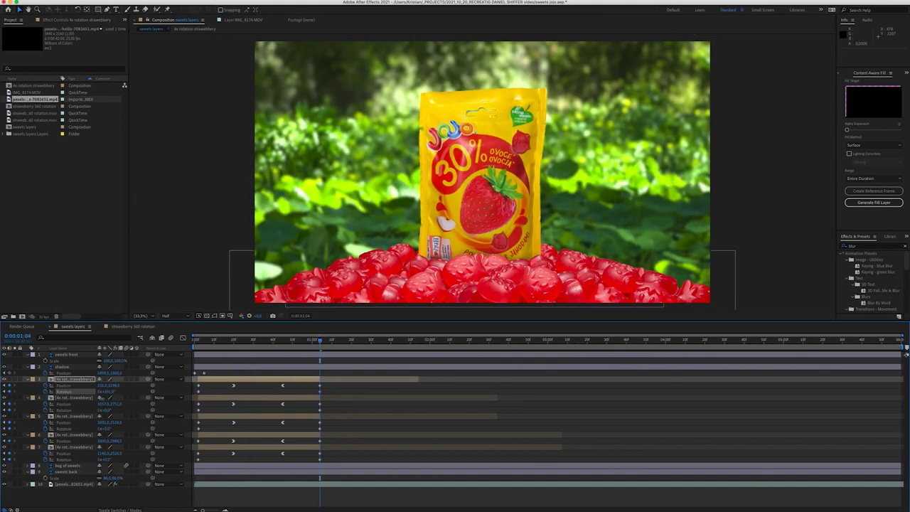
key(ctrl+Down)
key(ctrl+Down)
key(ctrl+Up)
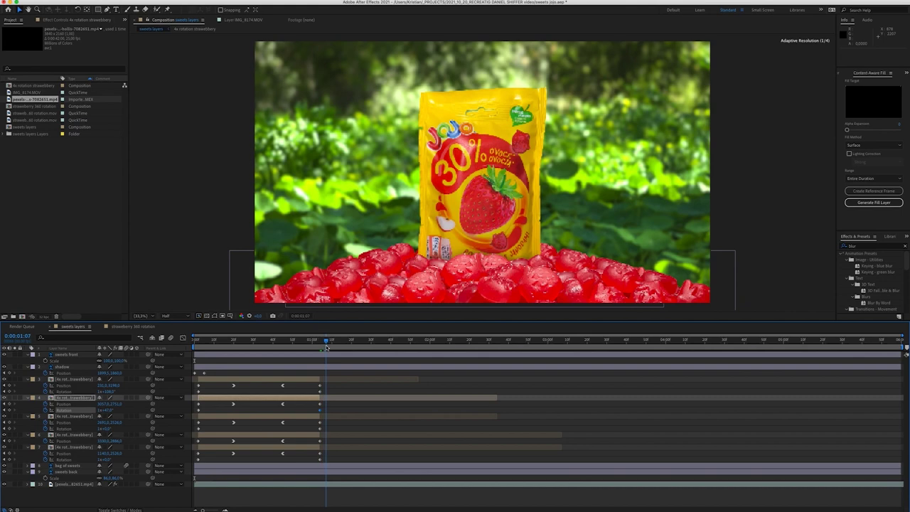
key(ctrl+d)
key(ctrl+z)
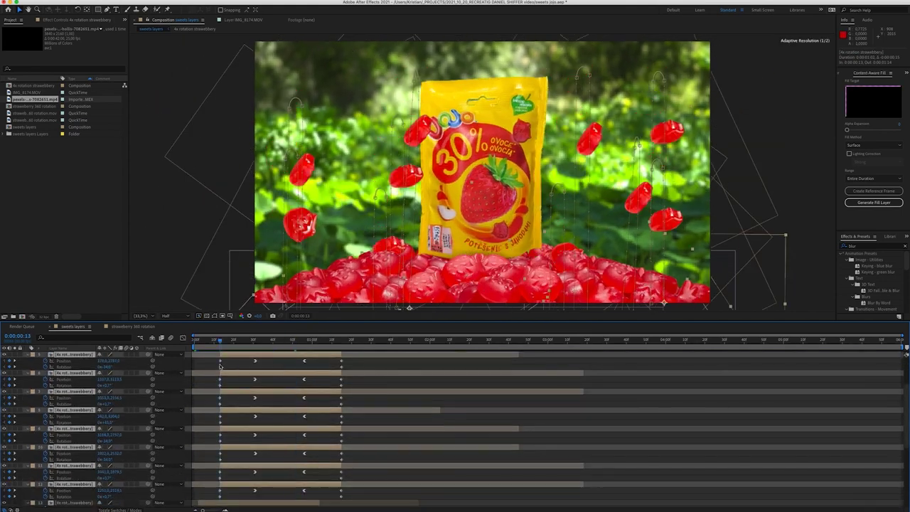
key(ctrl+Up)
key(ctrl+Up)
key(ctrl+Up)
key(ctrl+Up)
key(ctrl+Up)
key(ctrl+Up)
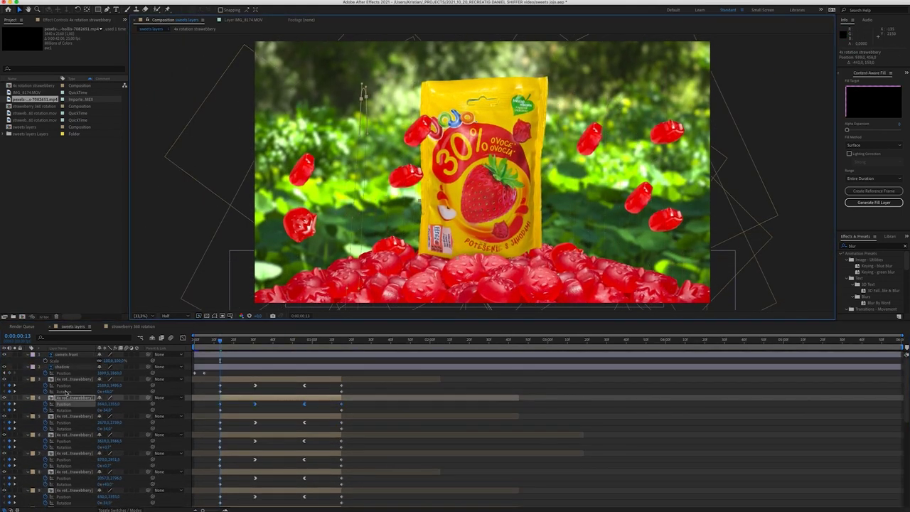
Step: Select the strawberry layers and reveal their Position and Rotation keyframes
scroll(311, 398, down, 5)
click(311, 399)
key(u)
key(space)
key(ctrl+a)
Step: Select all 20 strawberry layers and preview their flight around the JoJo bag
key(u)
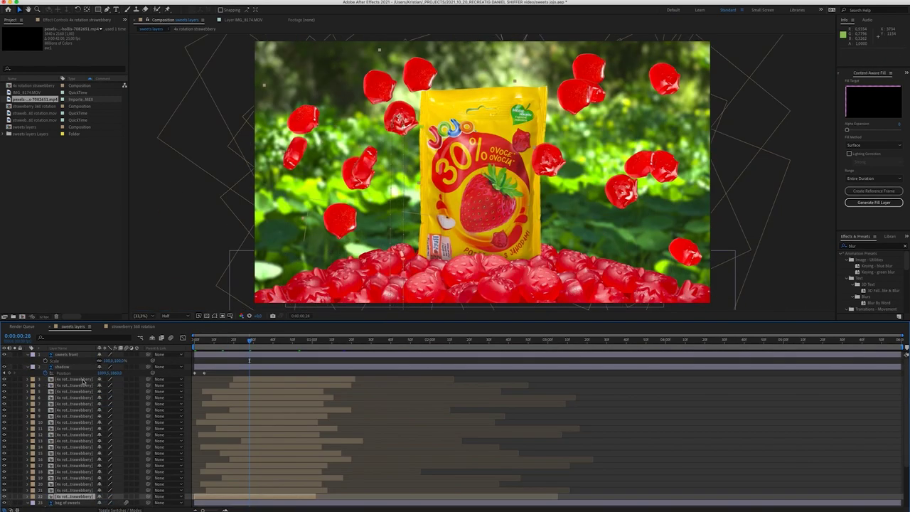
shift+click(84, 380)
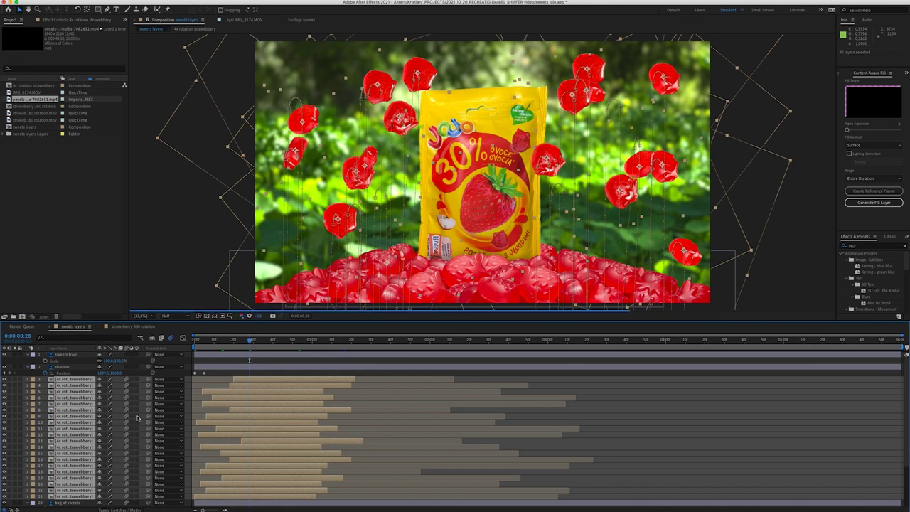
key(space)
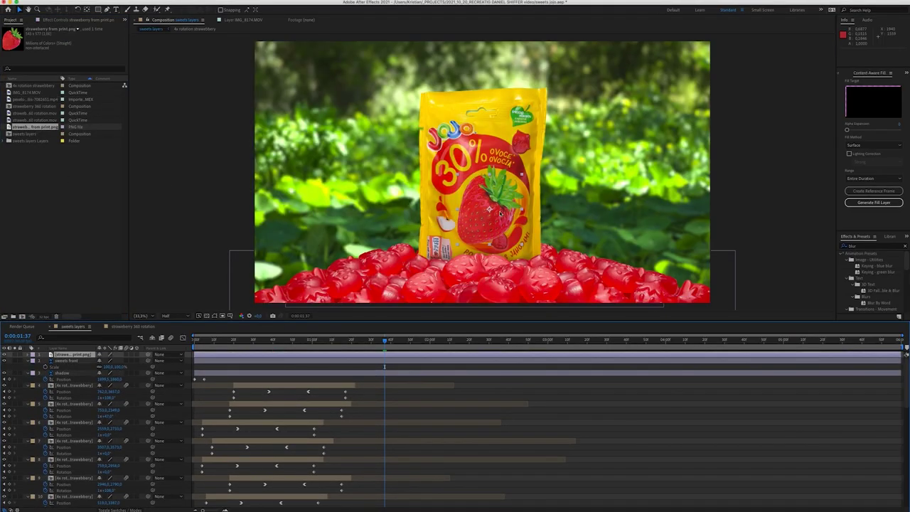
Step: Add a Mars liquid splash clip and key out its green background with Keylight
scroll(500, 213, up, 3)
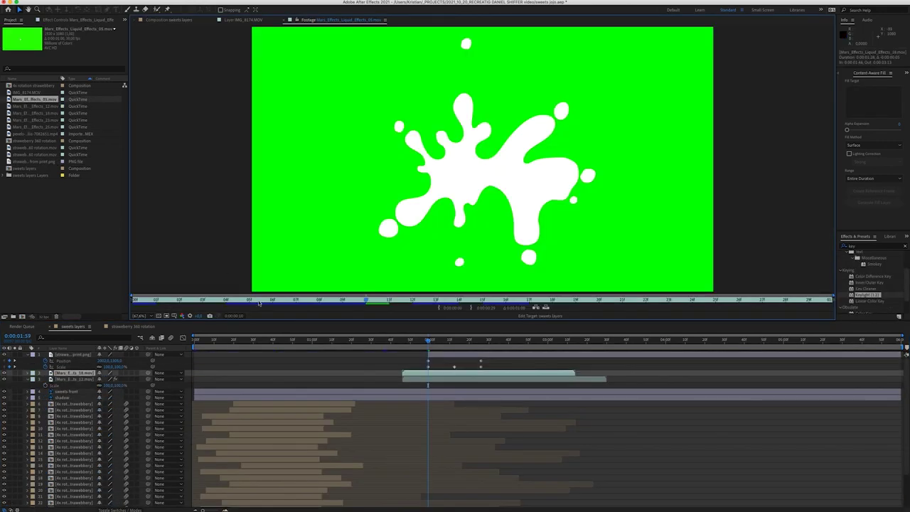
drag(260, 302, 285, 299)
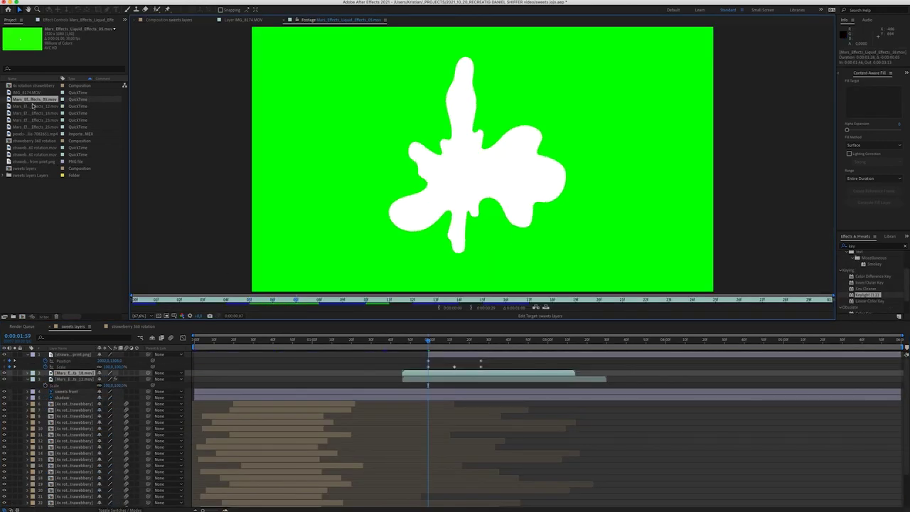
drag(33, 103, 444, 378)
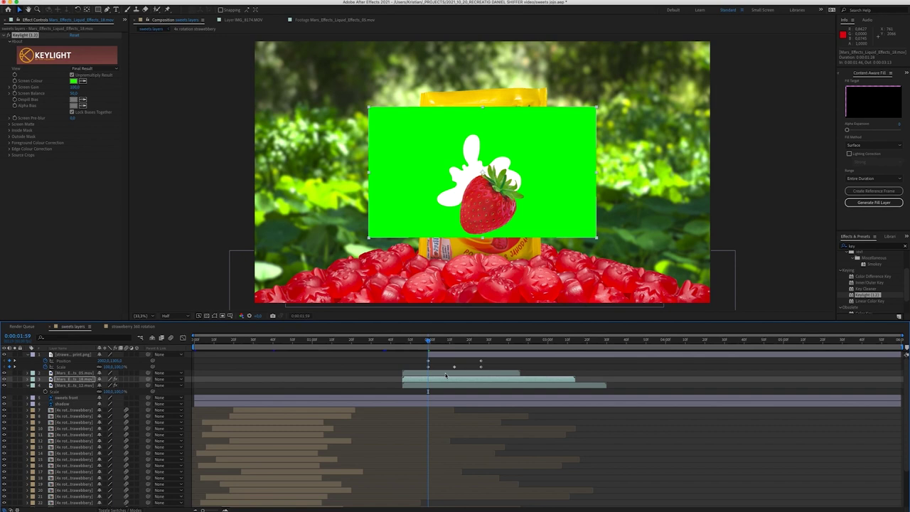
click(446, 374)
key(super+alt+shift+e)
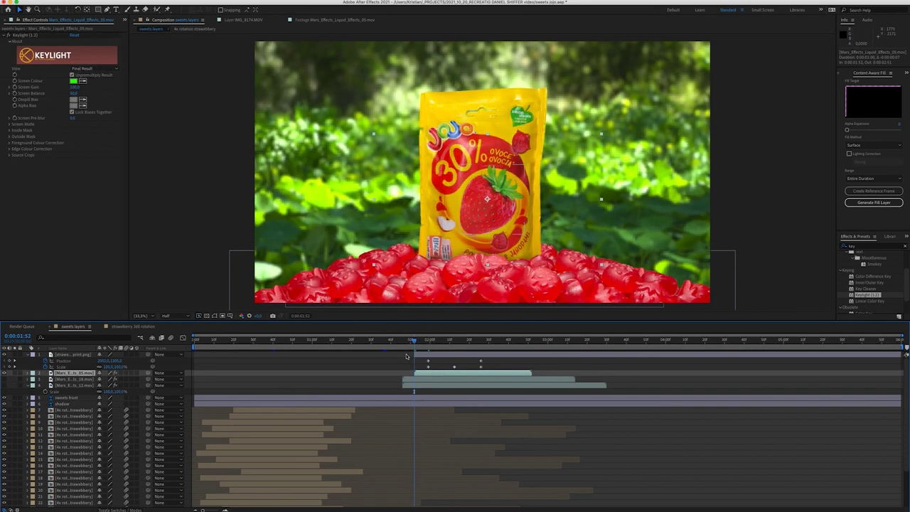
Step: Offset the splash layer bars later in time to stagger the bursts
drag(455, 373, 476, 372)
mouse_move(428, 341)
mouse_down()
mouse_move(439, 341)
mouse_move(422, 342)
mouse_up()
drag(426, 379, 519, 391)
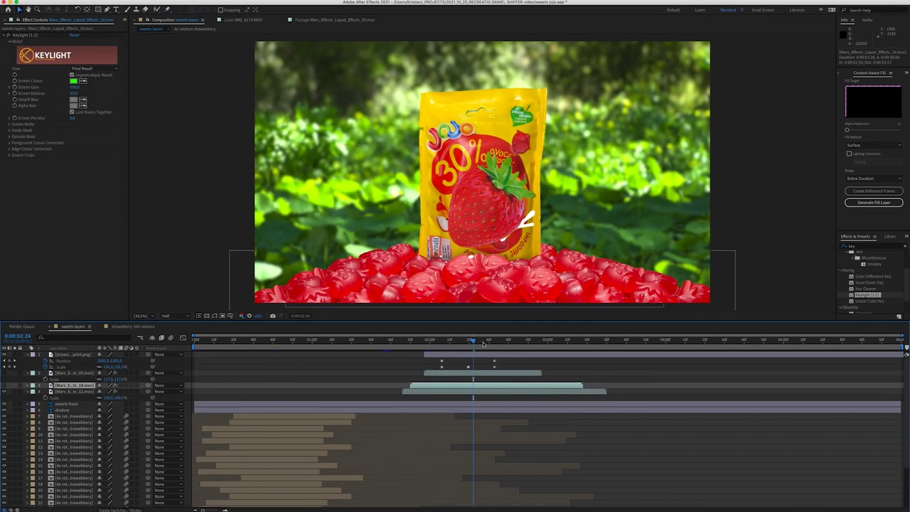
key(comma)
drag(436, 341, 417, 343)
Step: Delete an unwanted splash layer and apply Tint with Map Black To red
key(space)
key(Delete)
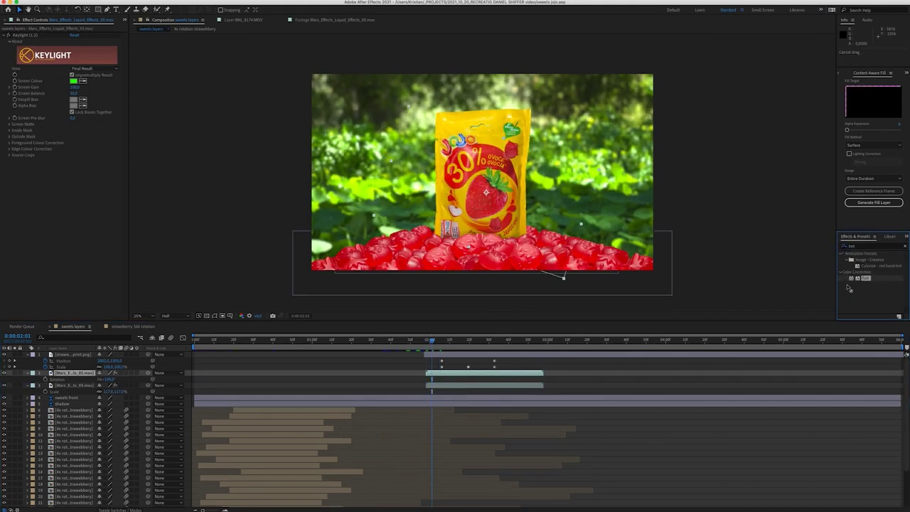
double_click(865, 278)
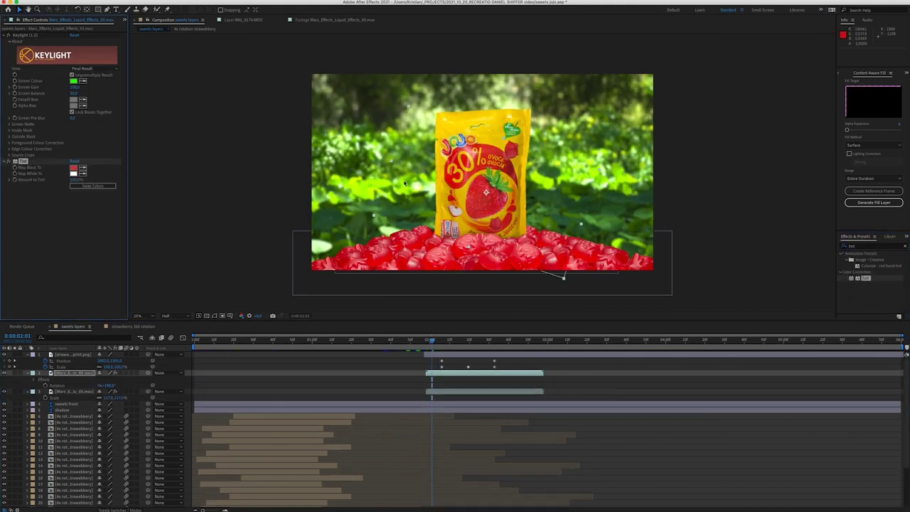
click(74, 167)
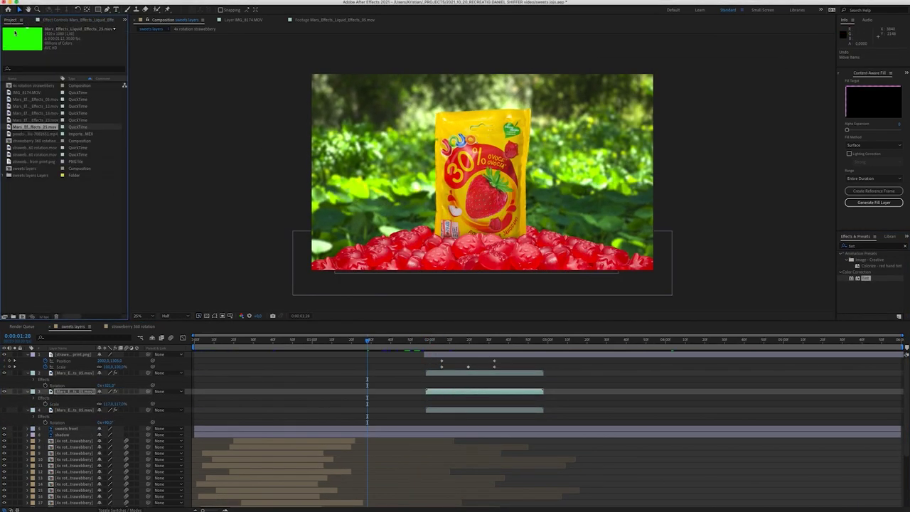
Step: Add the Mars_Effects 25 splash clip, key out its green with Keylight, and preview around 0:01:44
drag(15, 32, 419, 391)
key(space)
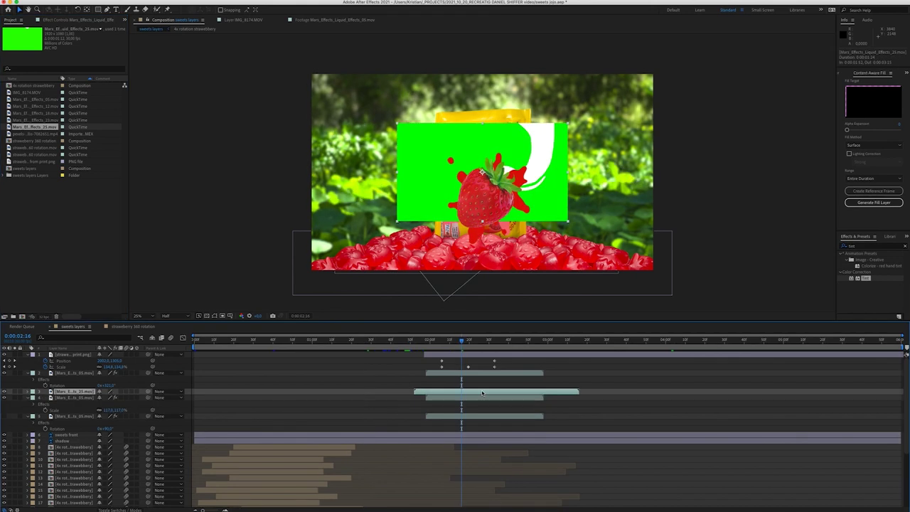
right_click(473, 392)
click(497, 478)
key(space)
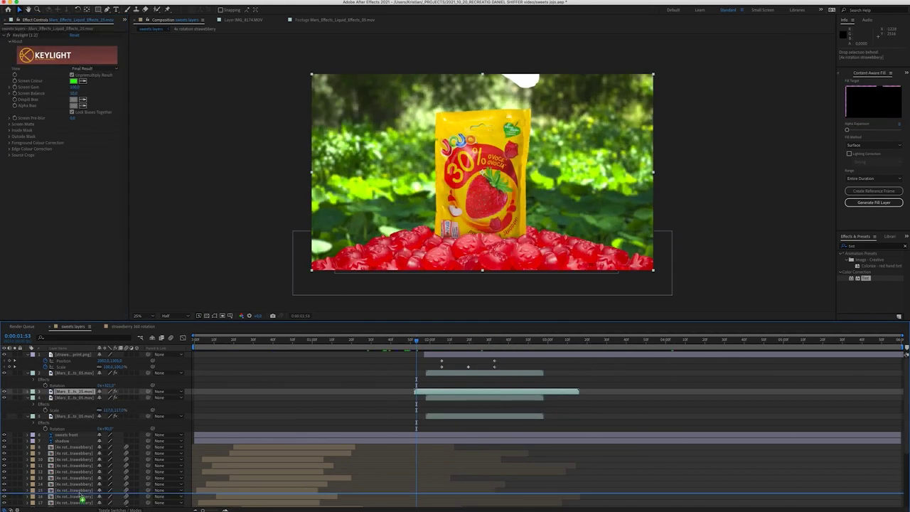
scroll(458, 416, down, 5)
click(387, 340)
key(space)
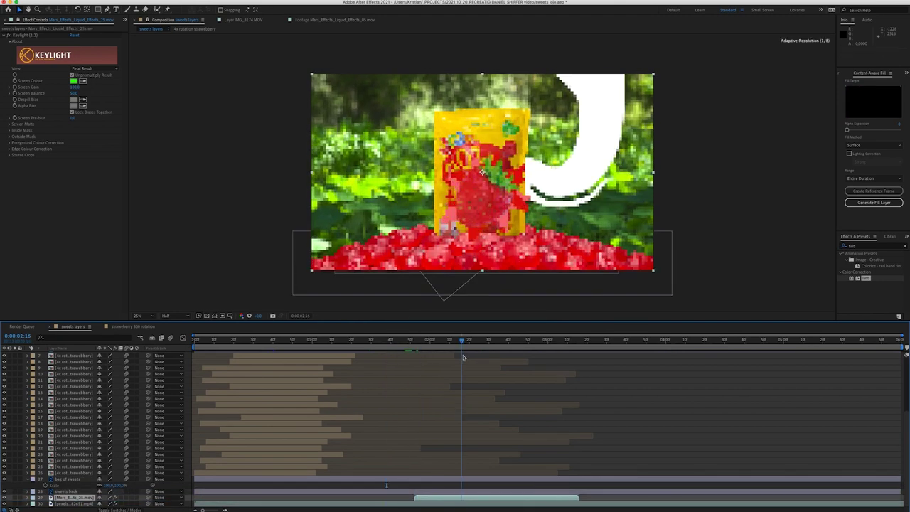
scroll(469, 357, up, 5)
click(400, 348)
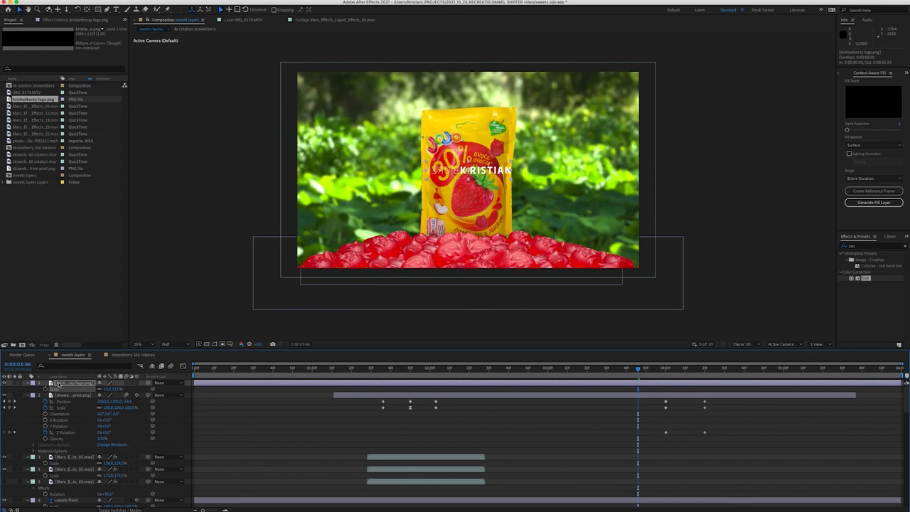
Step: Trim the logo layer to start at 0:04:00 and confirm output as sweets jojo AE export.mov
scroll(299, 397, down, 10)
key(alt+bracketleft)
click(704, 369)
click(656, 369)
click(714, 369)
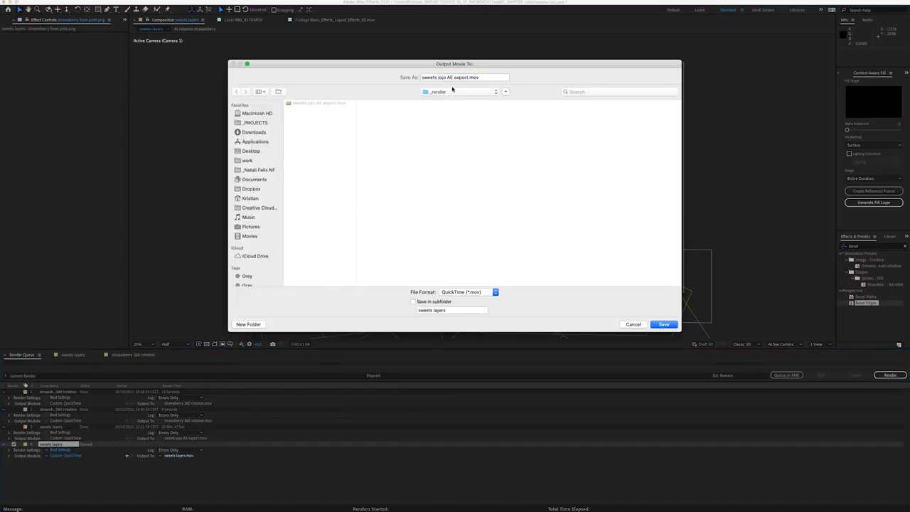
key(Return)
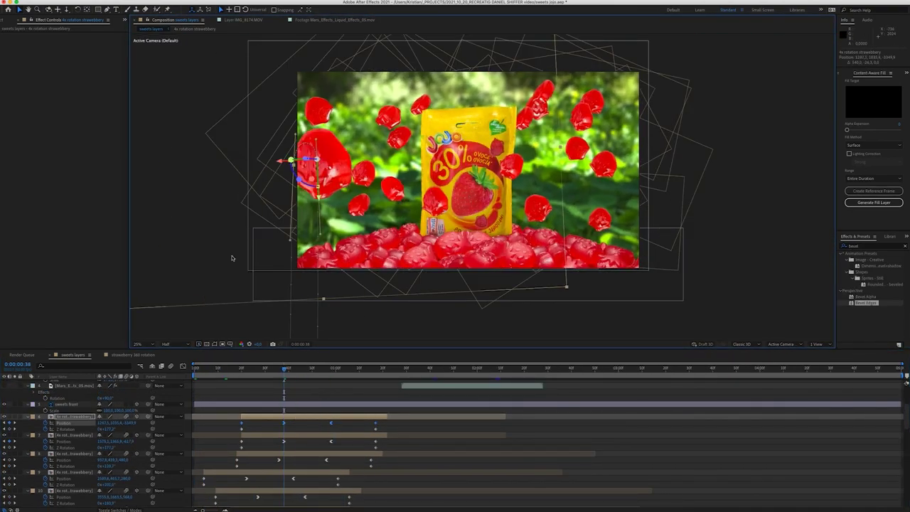
key(ctrl+Down)
key(ctrl+Down)
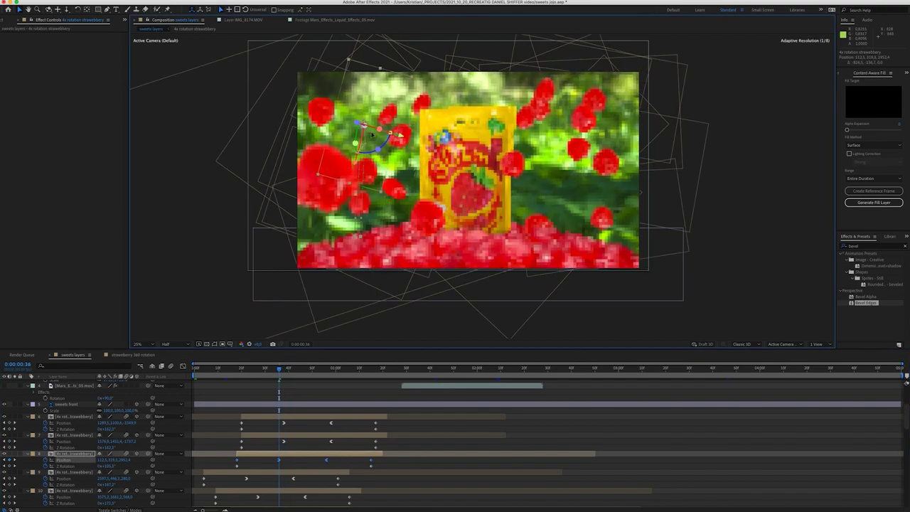
key(ctrl+Down)
key(ctrl+Down)
key(ctrl+Down)
key(ctrl+Down)
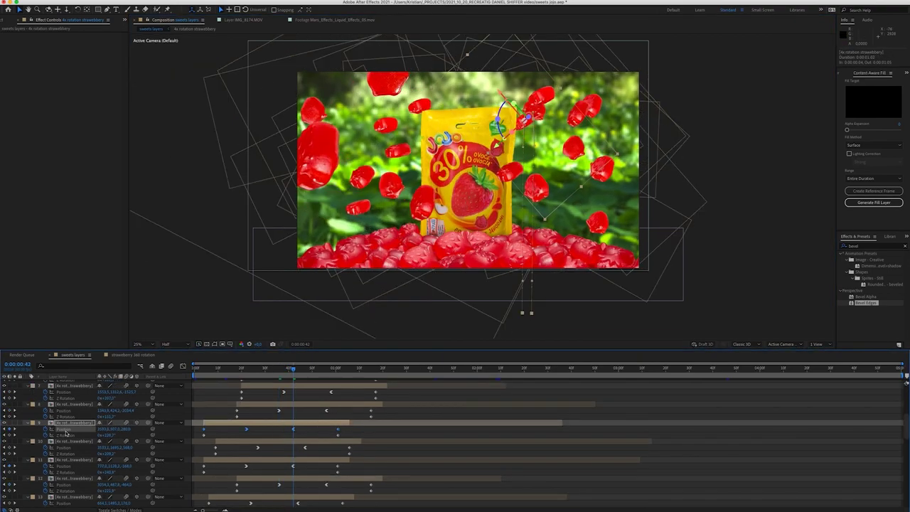
key(k)
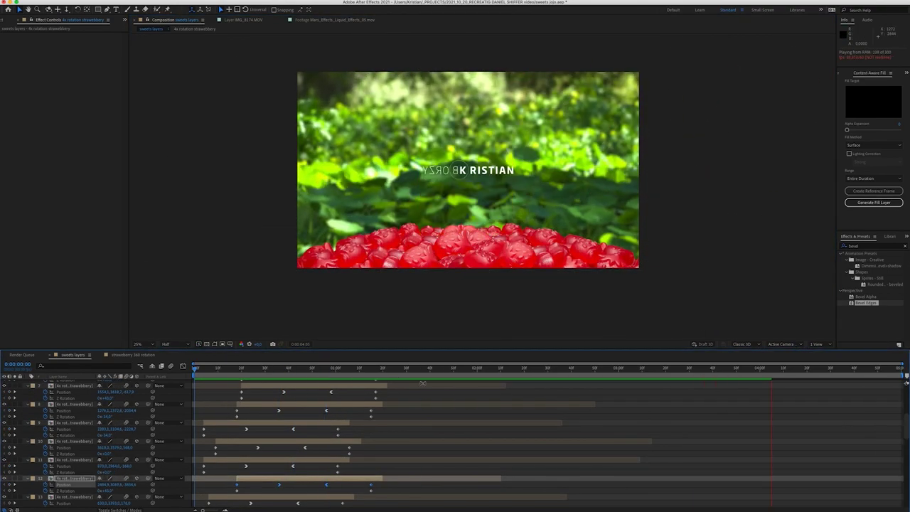
key(j)
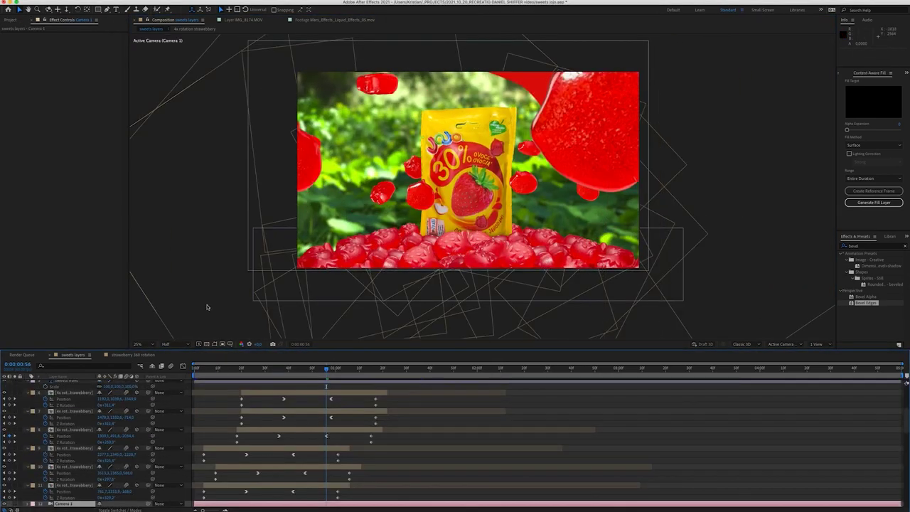
Step: Keyframe Camera 1's Position, shifting it sideways along X
scroll(75, 386, up, 10)
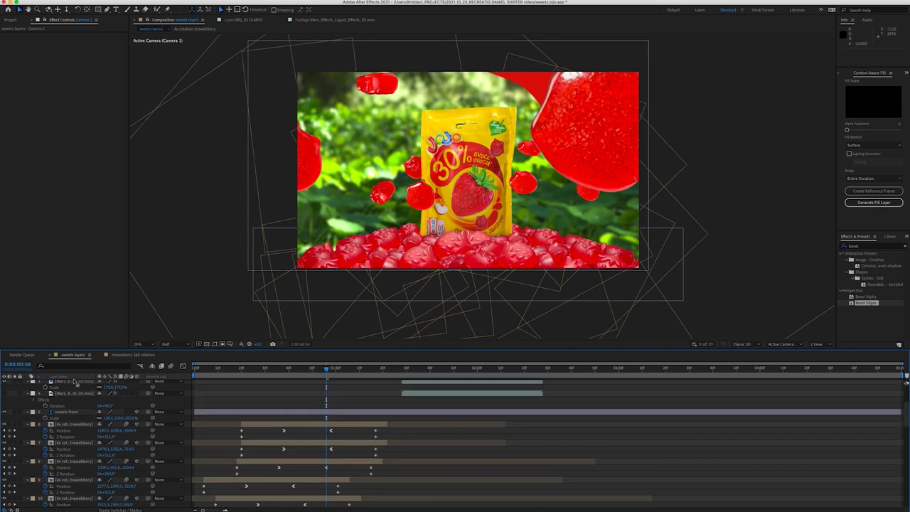
drag(101, 390, 28, 390)
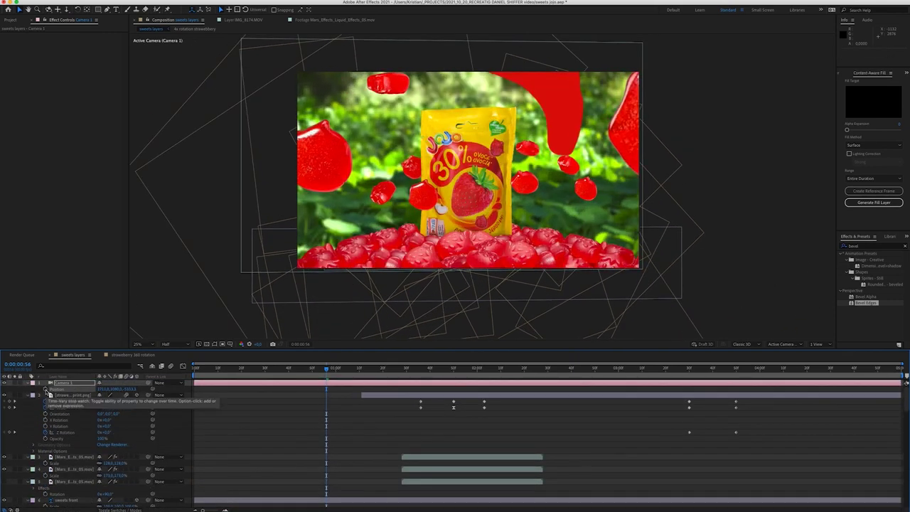
click(46, 390)
drag(100, 389, 113, 389)
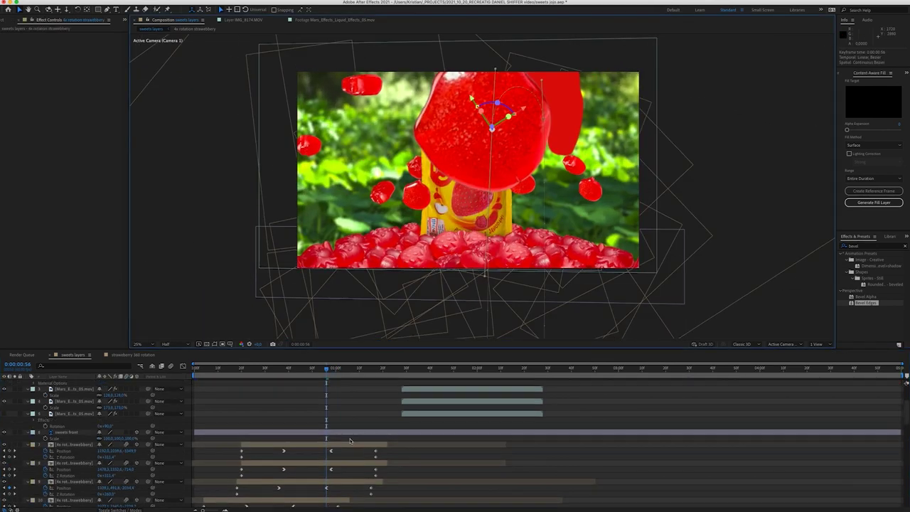
Step: Drag a strawberry gummy further right in the viewer and preview the camera move
scroll(341, 427, down, 5)
drag(528, 210, 622, 146)
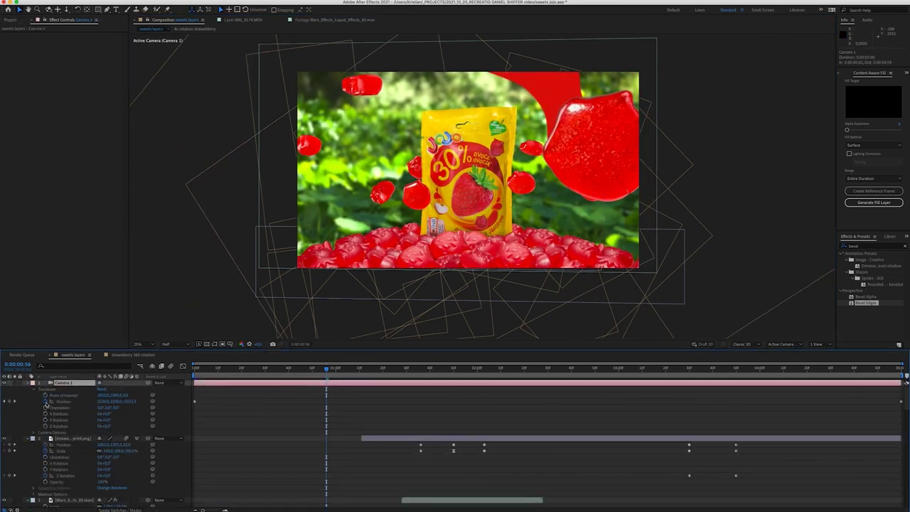
key(space)
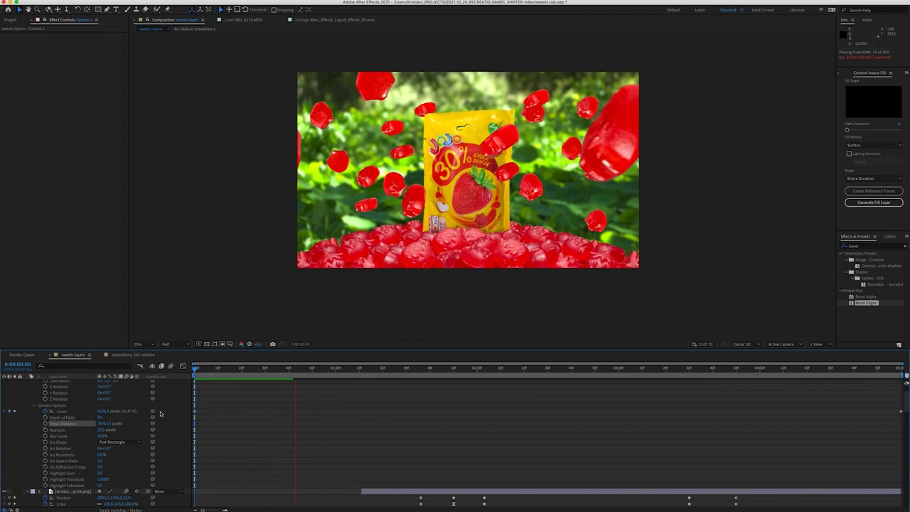
Step: At about 0:00:02:24, raise Camera 1's Zoom to roughly 5694 pixels
click(513, 368)
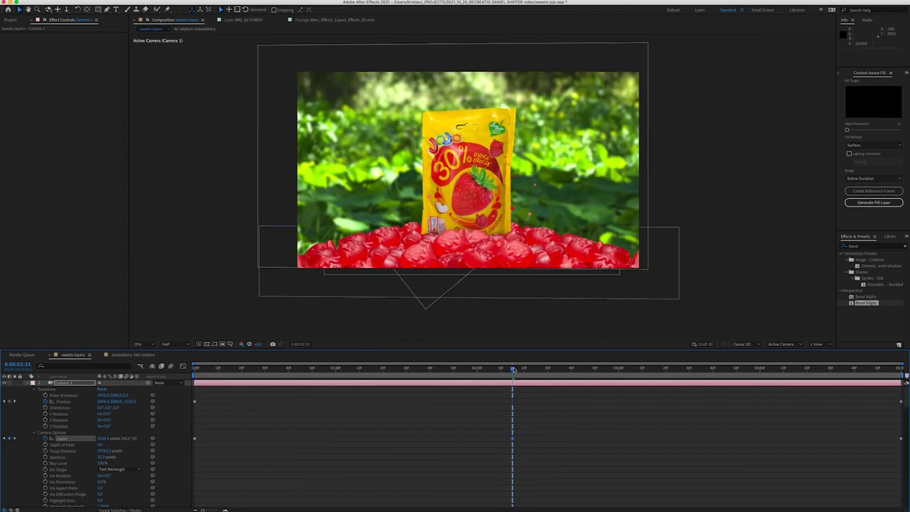
drag(513, 368, 548, 375)
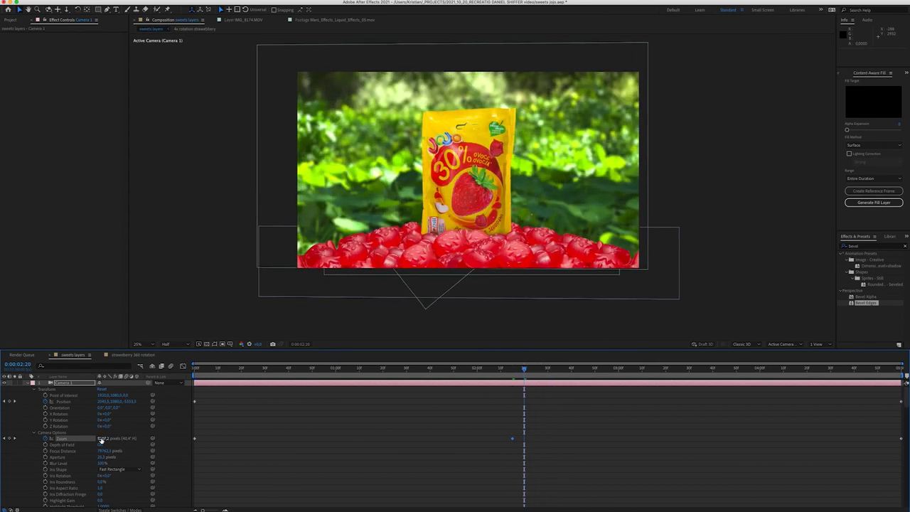
drag(116, 442, 238, 422)
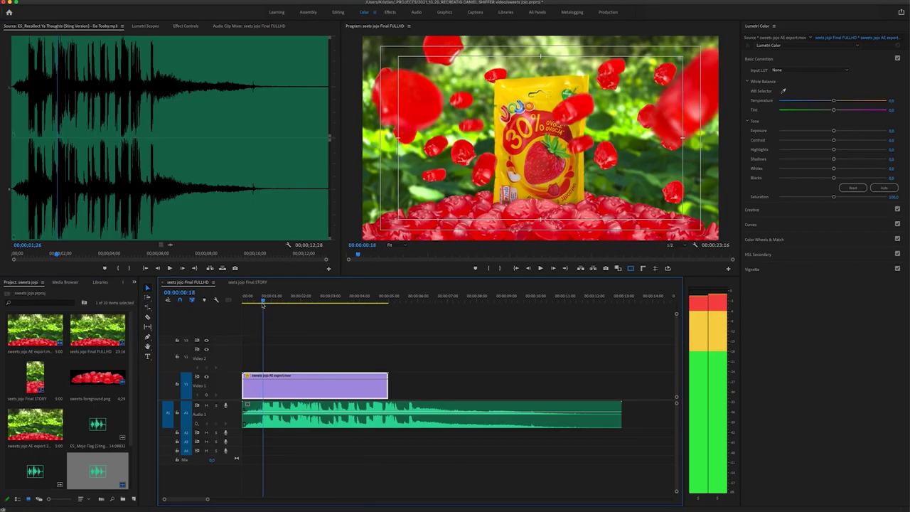
Step: Set the short opening audio clip on A1 to speed 17 via Speed/Duration
drag(262, 303, 261, 304)
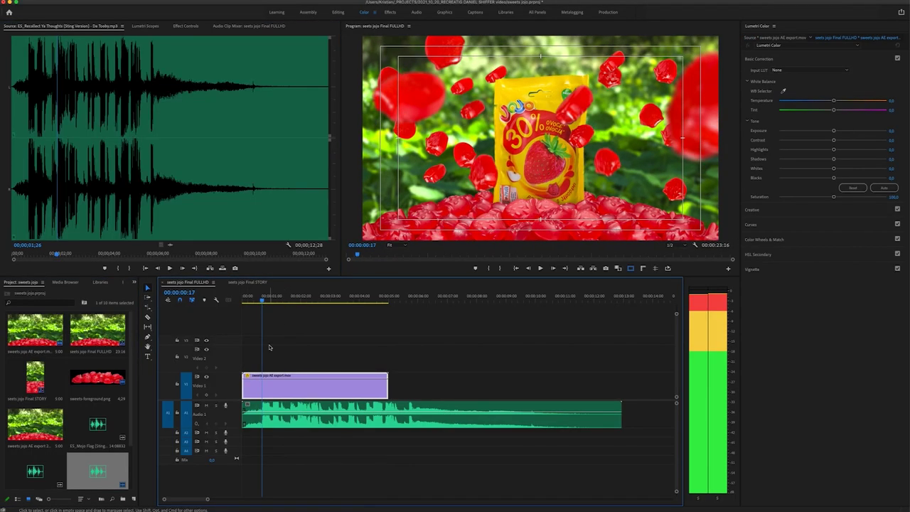
right_click(255, 424)
click(260, 418)
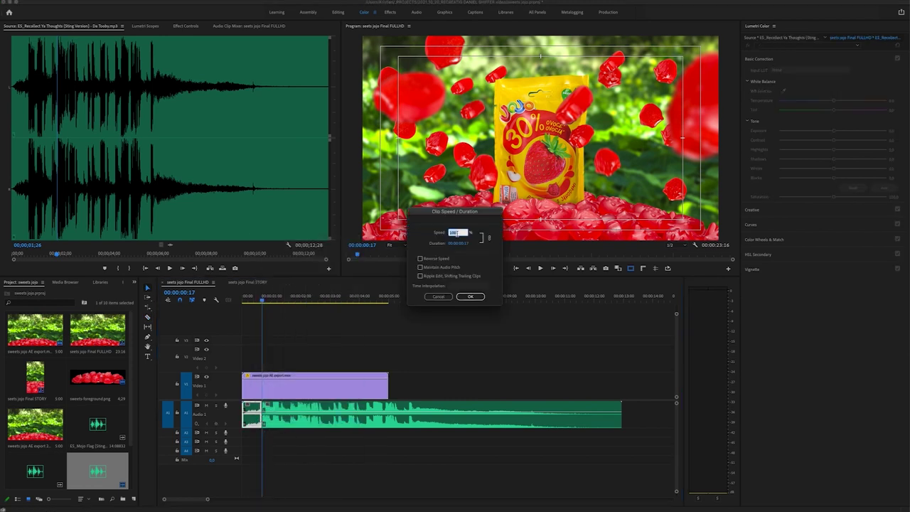
text(17)
key(Return)
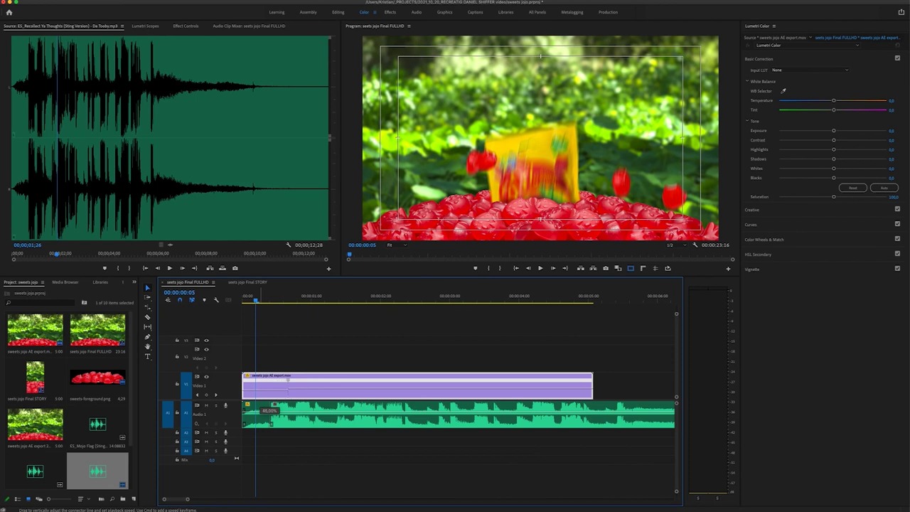
Step: Play back the sequence to review the speed change, stopping near 00:00:05:10
click(249, 297)
key(space)
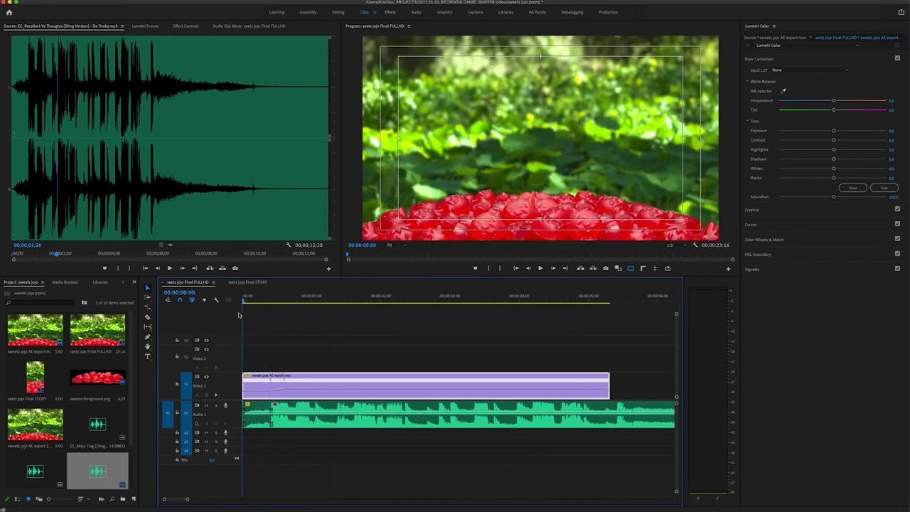
key(space)
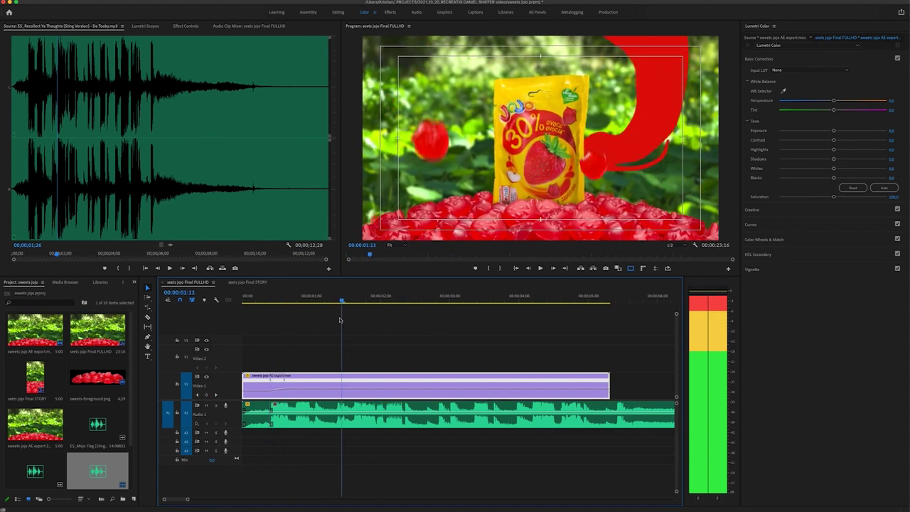
key(space)
key(space)
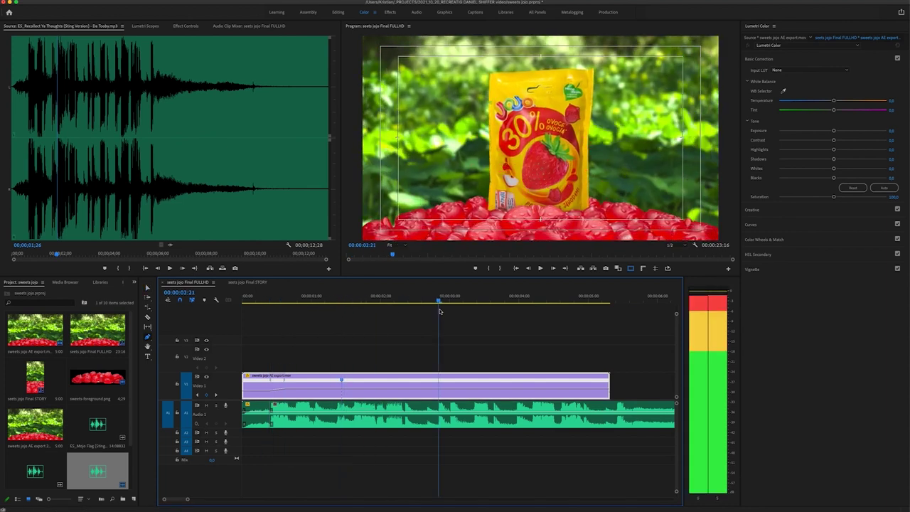
key(space)
key(space)
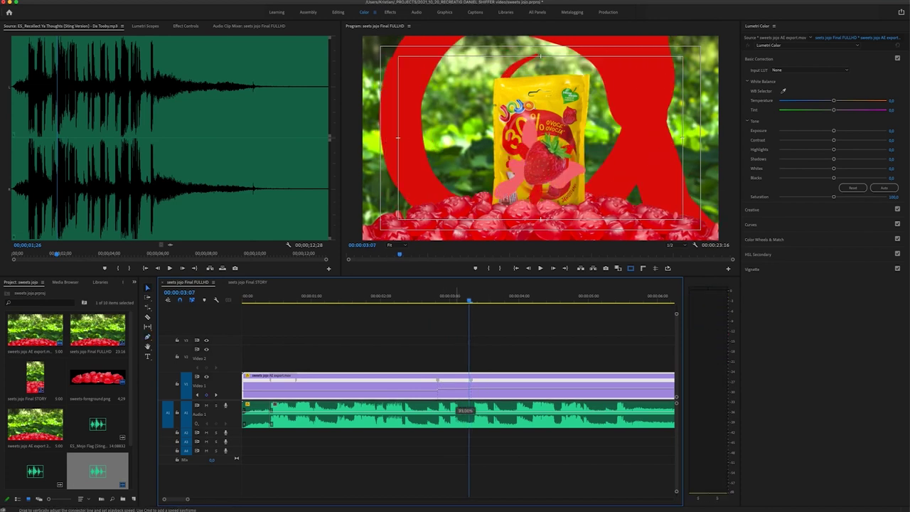
key(space)
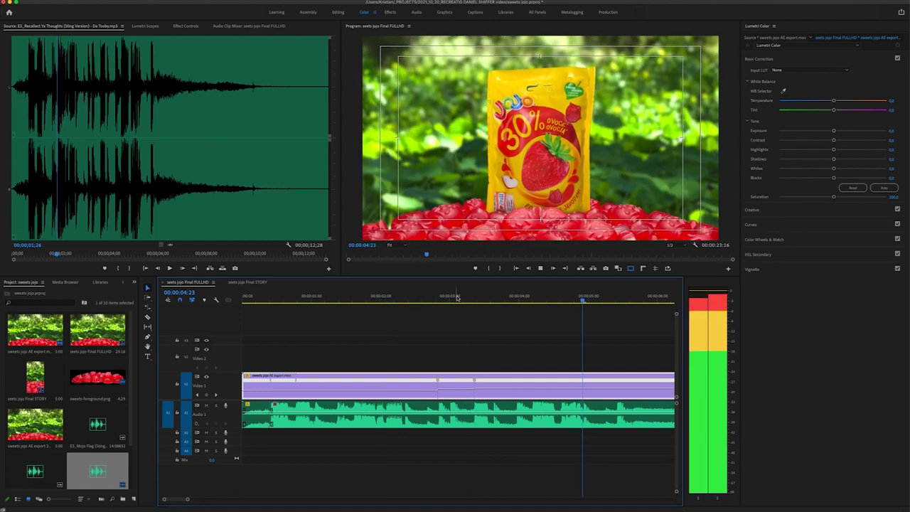
key(minus)
click(507, 300)
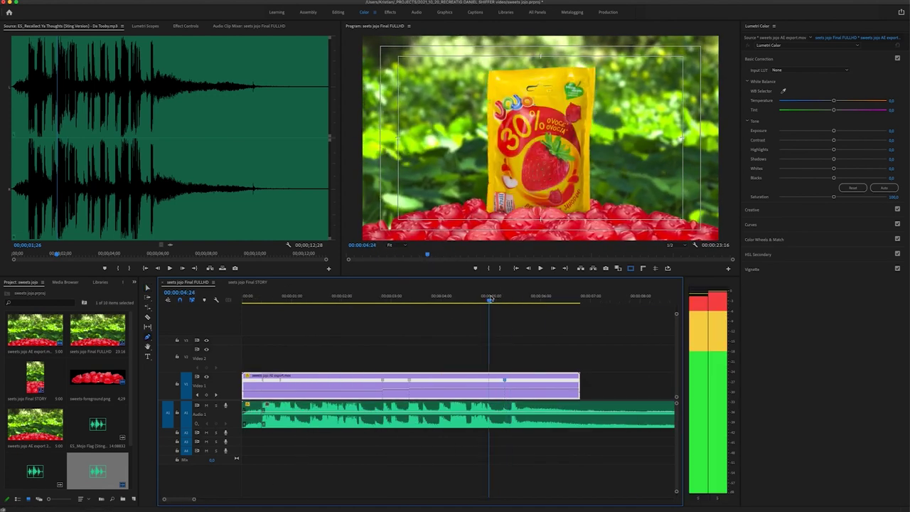
drag(506, 298, 511, 299)
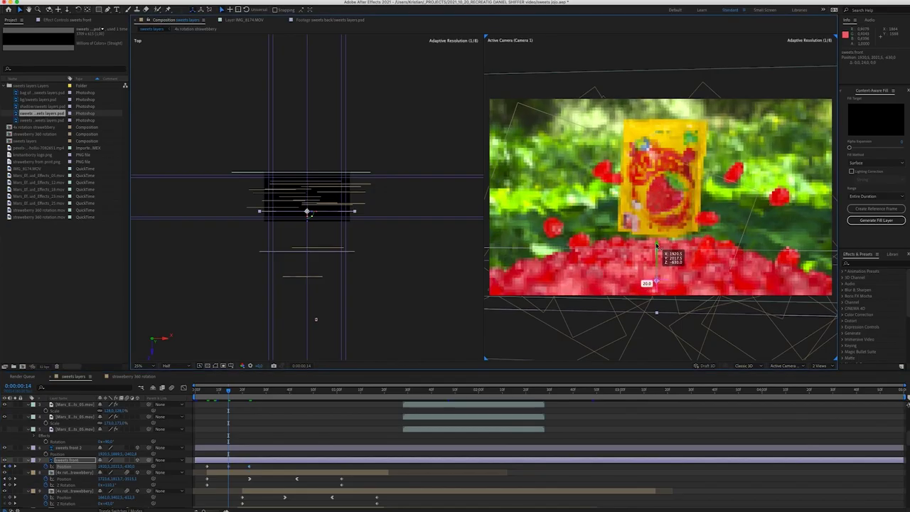
Step: Move the shadow layer's last Position keyframe later, then select sweets front 2 to view its keyframes
key(space)
scroll(227, 455, down, 5)
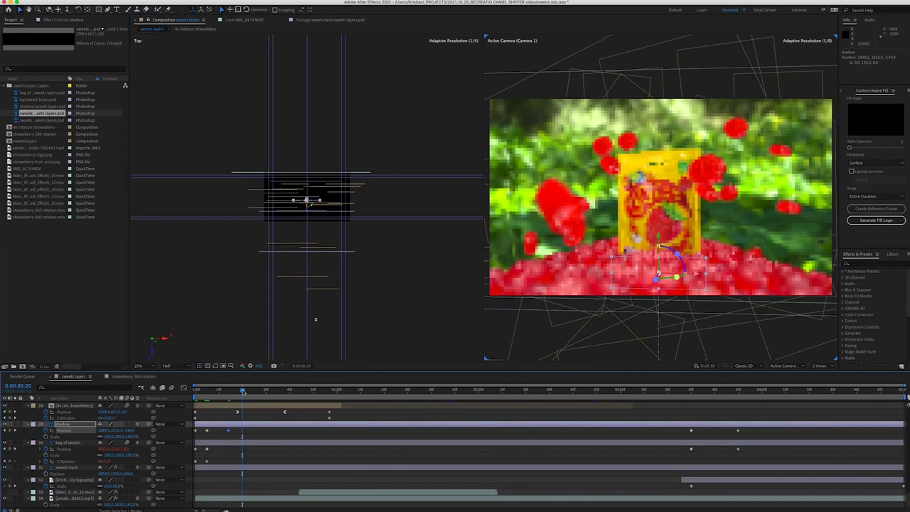
drag(243, 431, 251, 430)
click(194, 391)
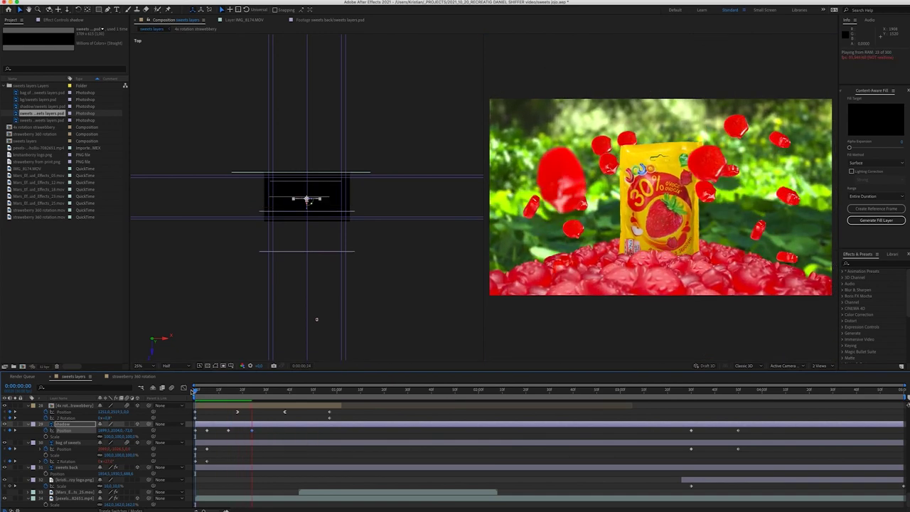
drag(242, 391, 232, 392)
click(68, 448)
key(space)
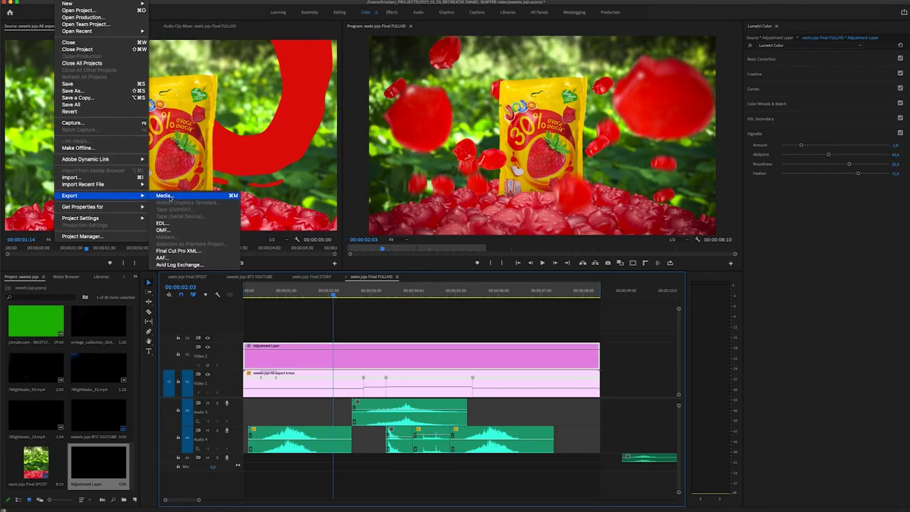
Step: Export the sequence as H.264 to sweets jojo Final FULLHD.mp4 and start encoding
click(187, 195)
click(431, 214)
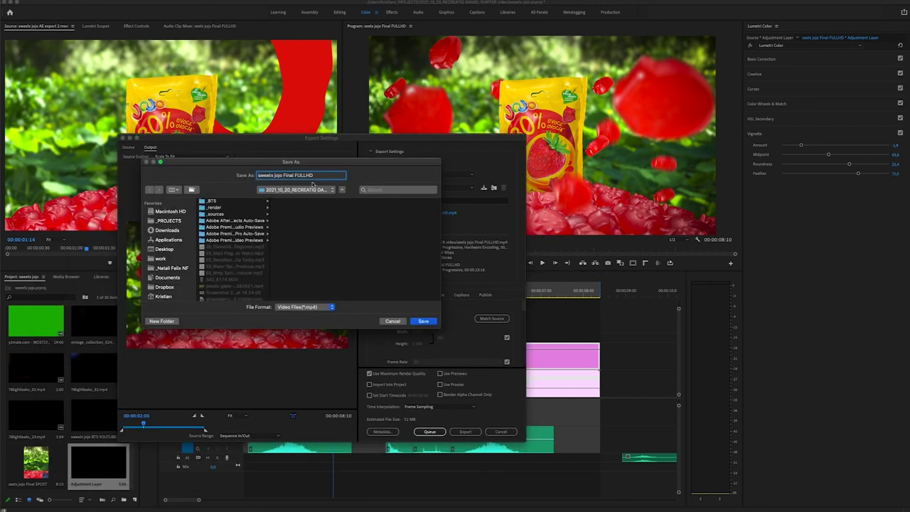
key(Return)
click(466, 431)
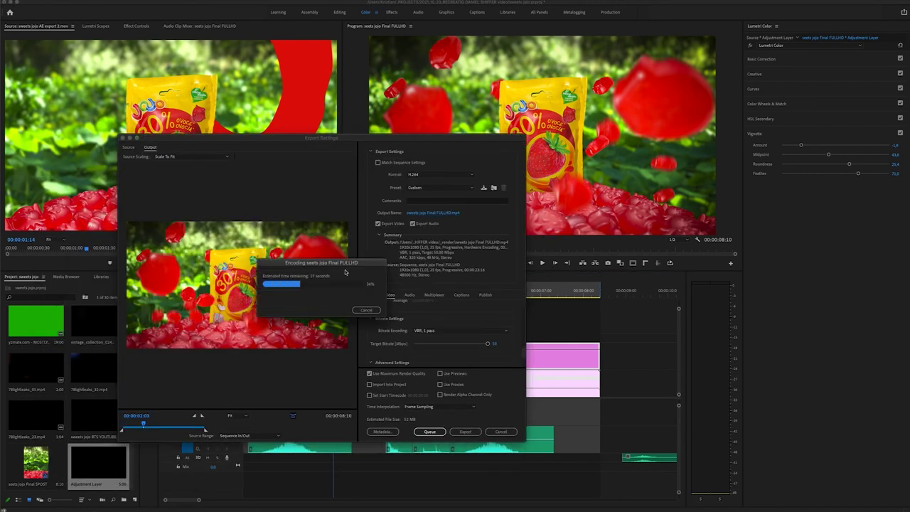